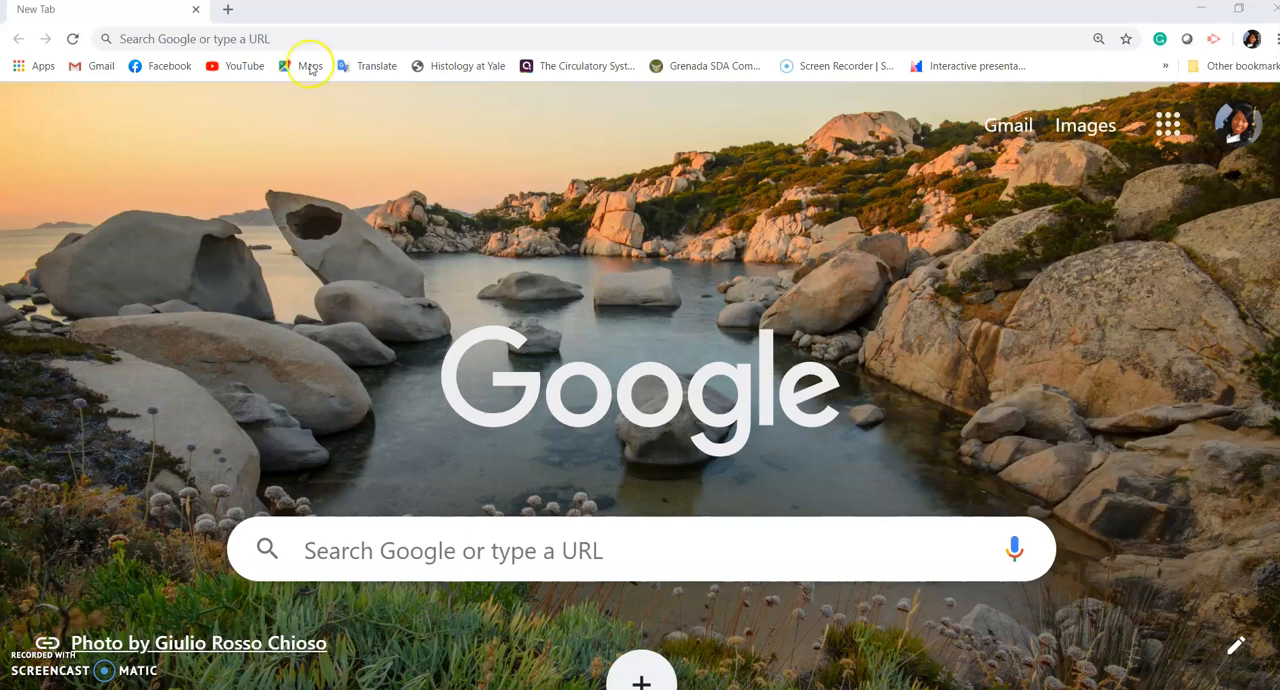
click(274, 41)
text(https://mygrenada.mstarlsp.com/)
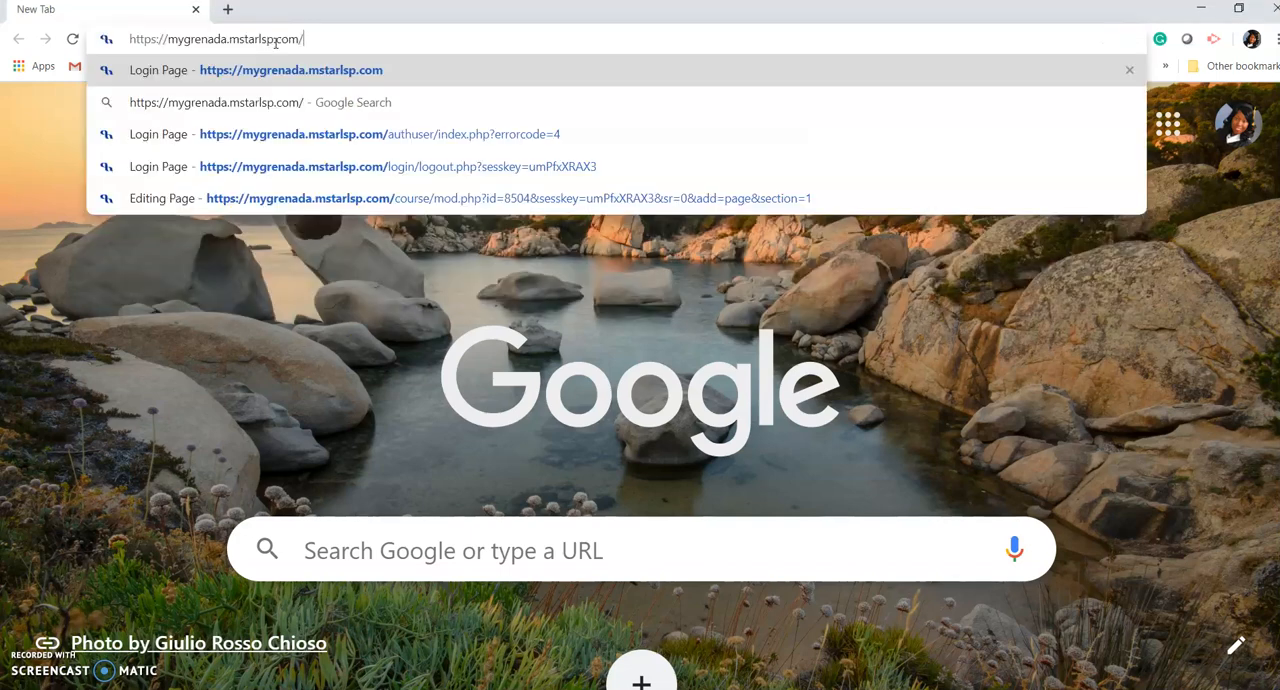
key(Return)
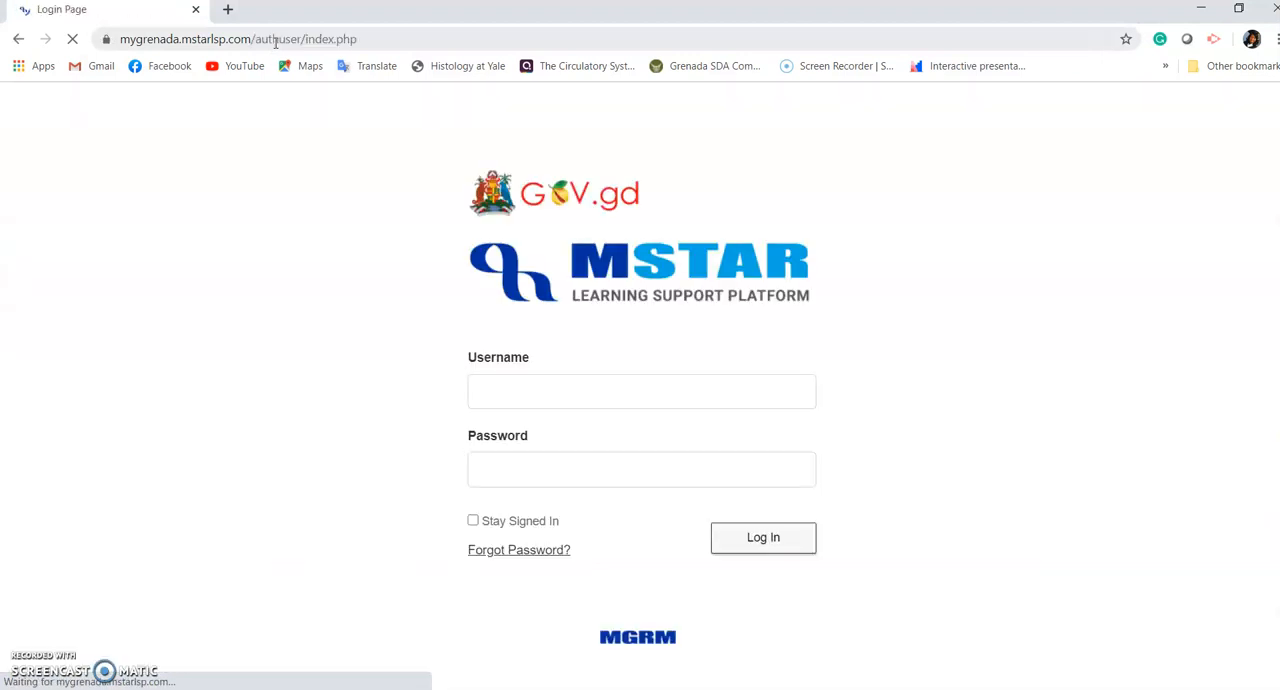
Step: Log in to the learning platform with the account username and password
click(530, 403)
key(Tab)
text(•)
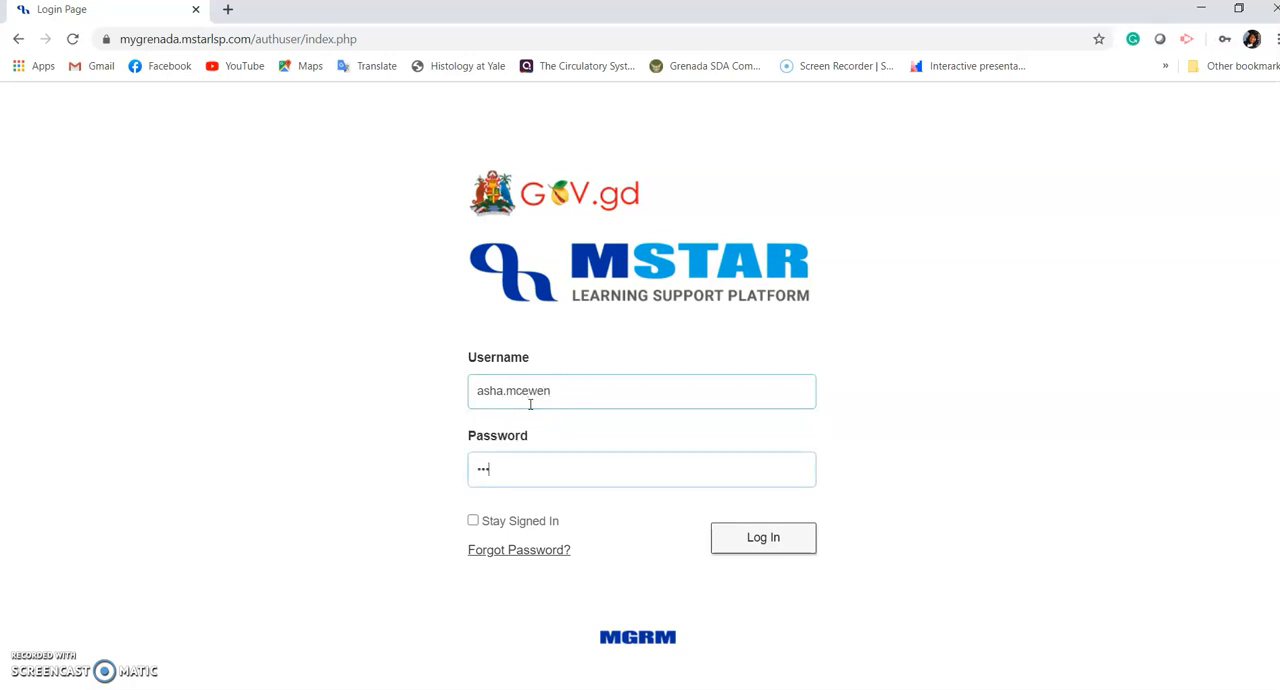
text(•••••••••)
key(Return)
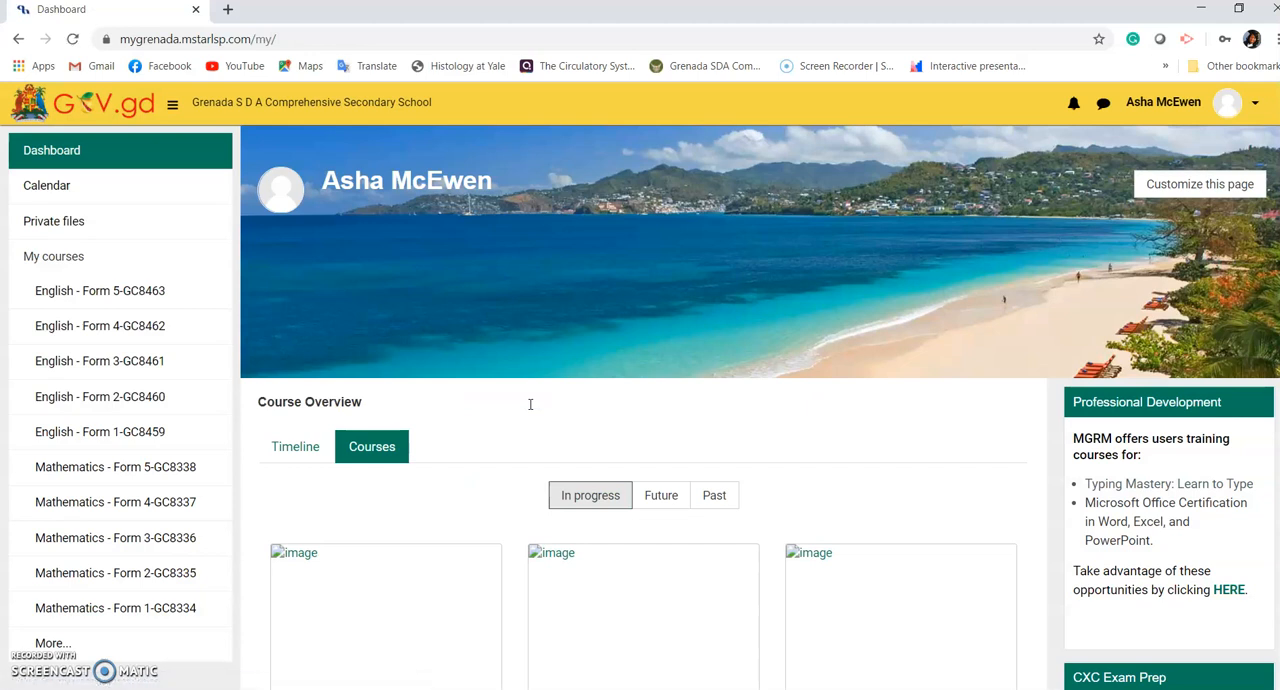
Step: Open the English - Form 5 course and enable editing on its course page
click(125, 293)
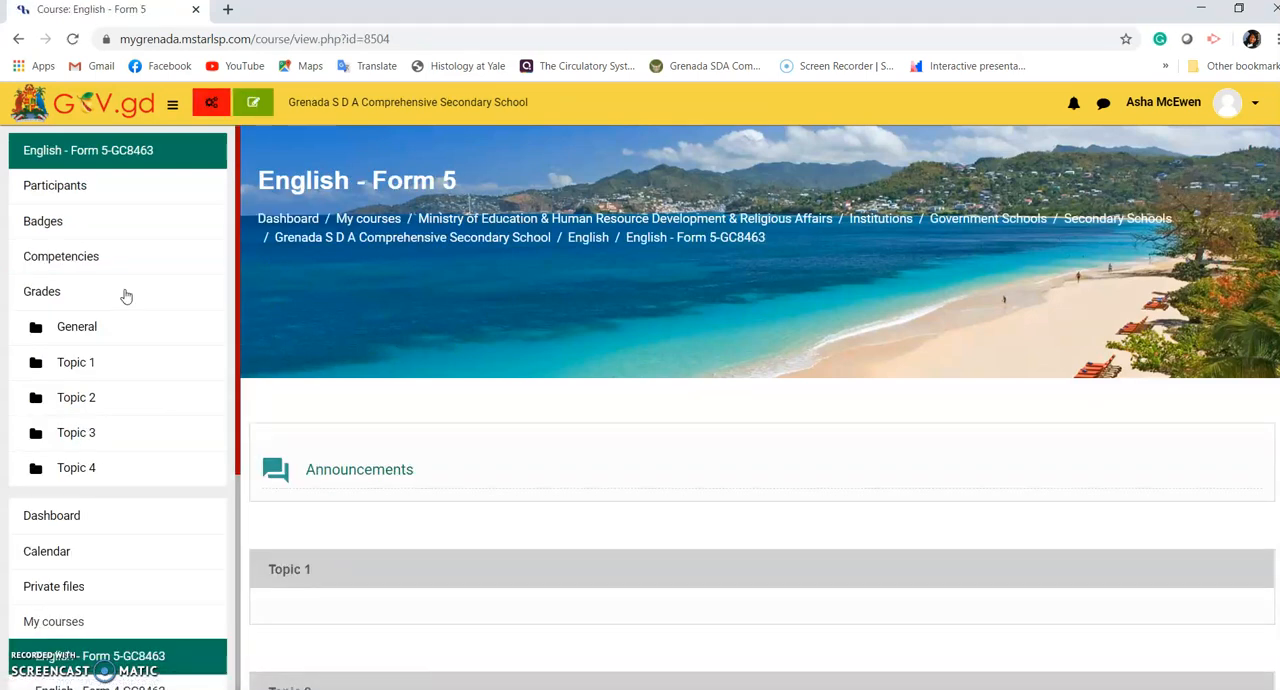
scroll(126, 296, down, 1)
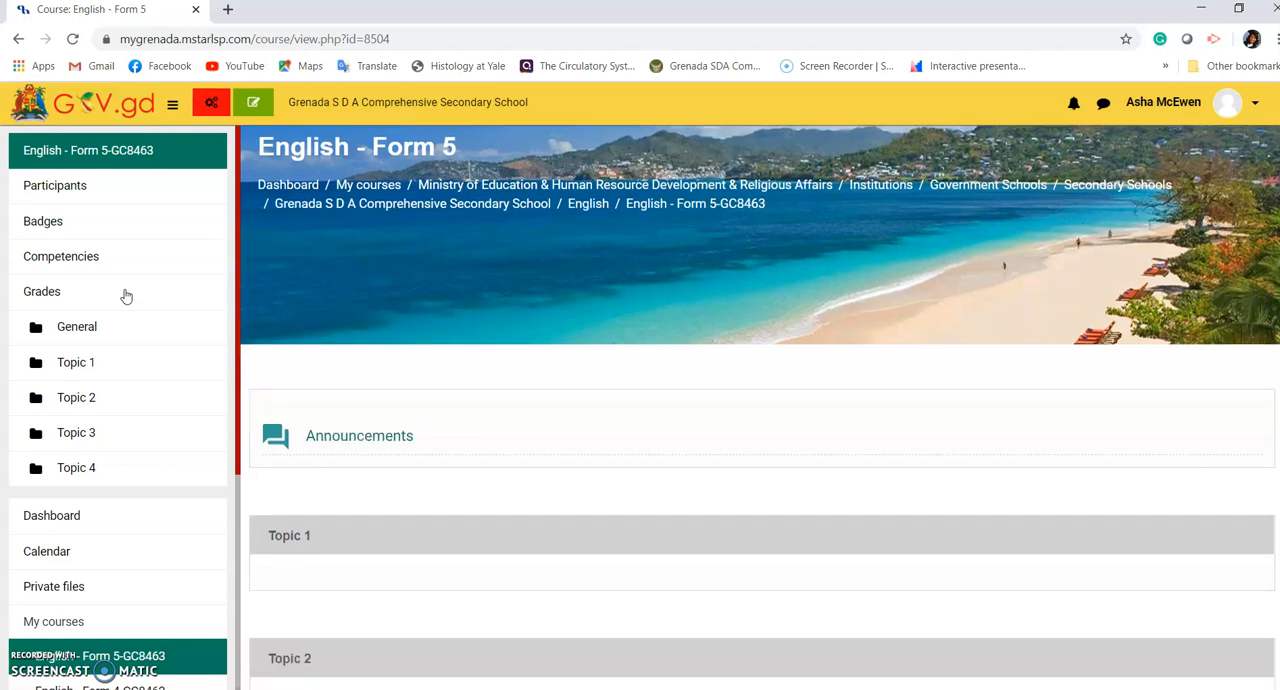
scroll(126, 296, down, 1)
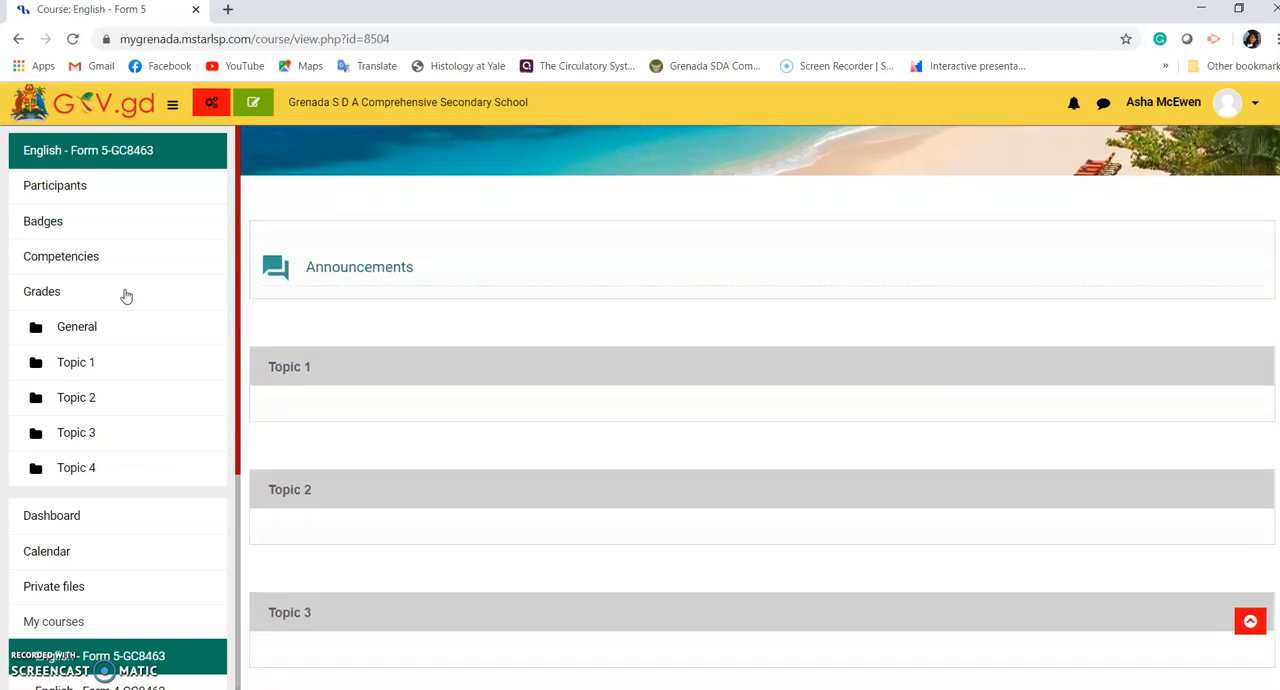
click(255, 102)
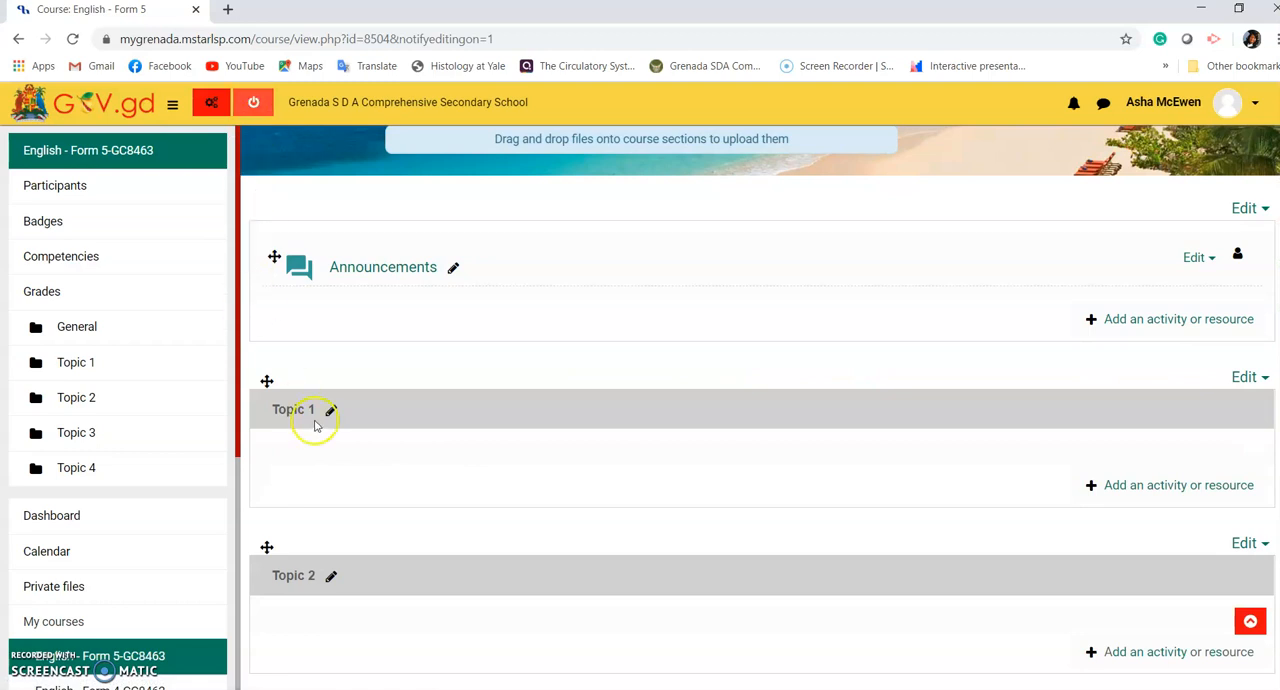
Step: Add a Page resource to Topic 1 of the course
click(1148, 486)
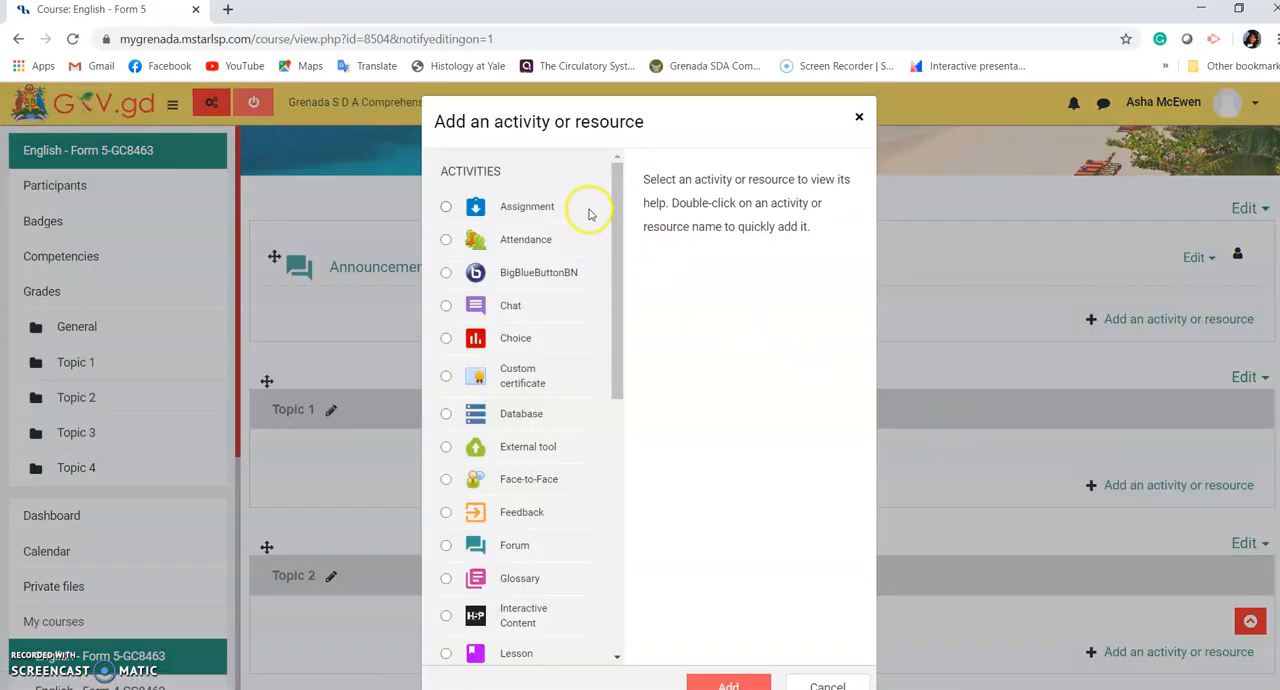
drag(619, 224, 599, 474)
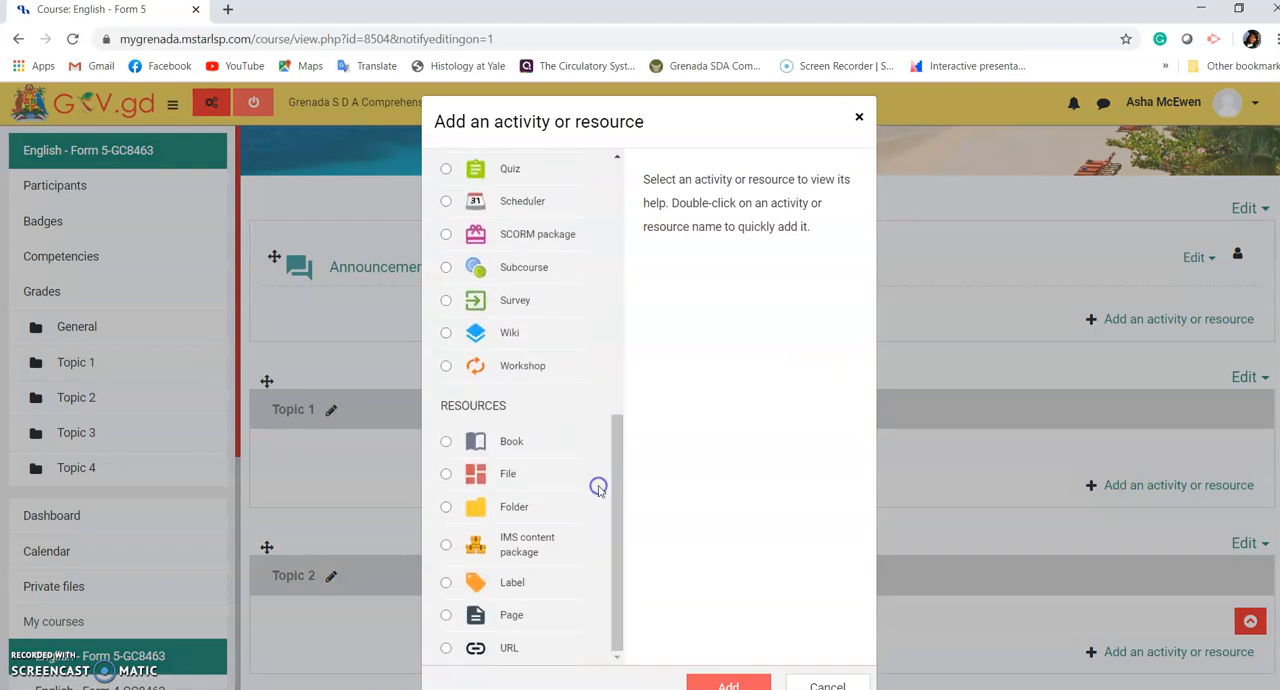
click(527, 615)
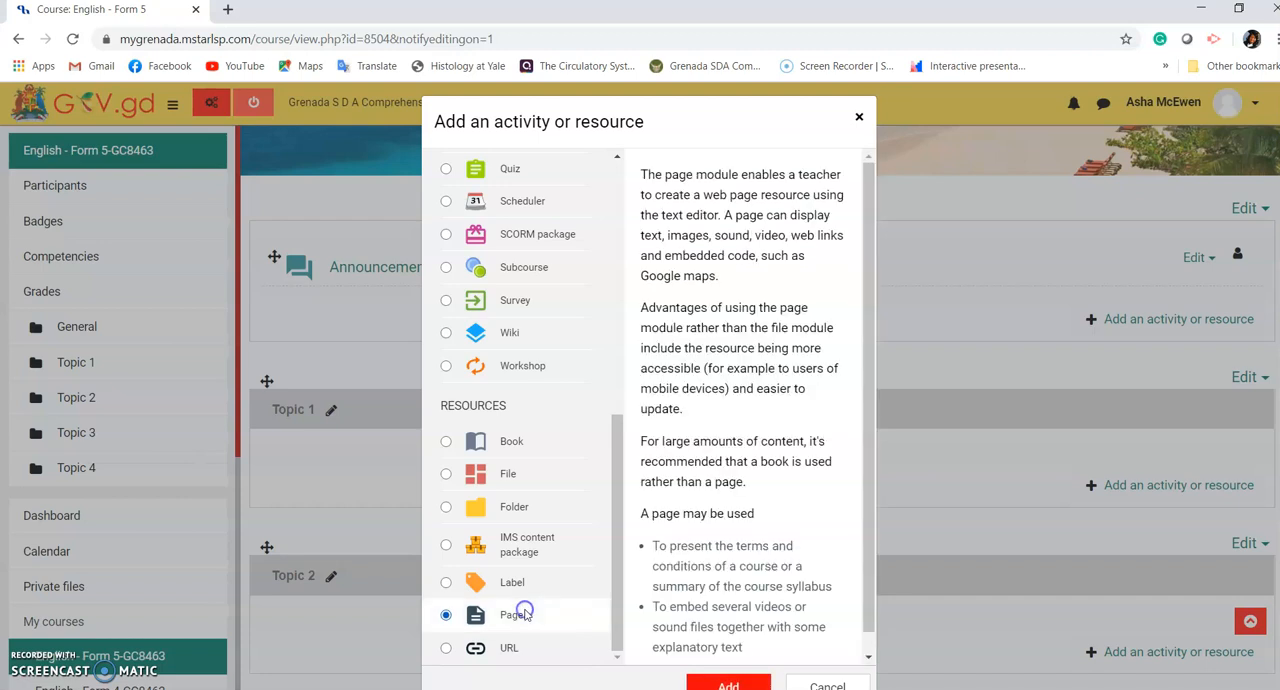
click(718, 682)
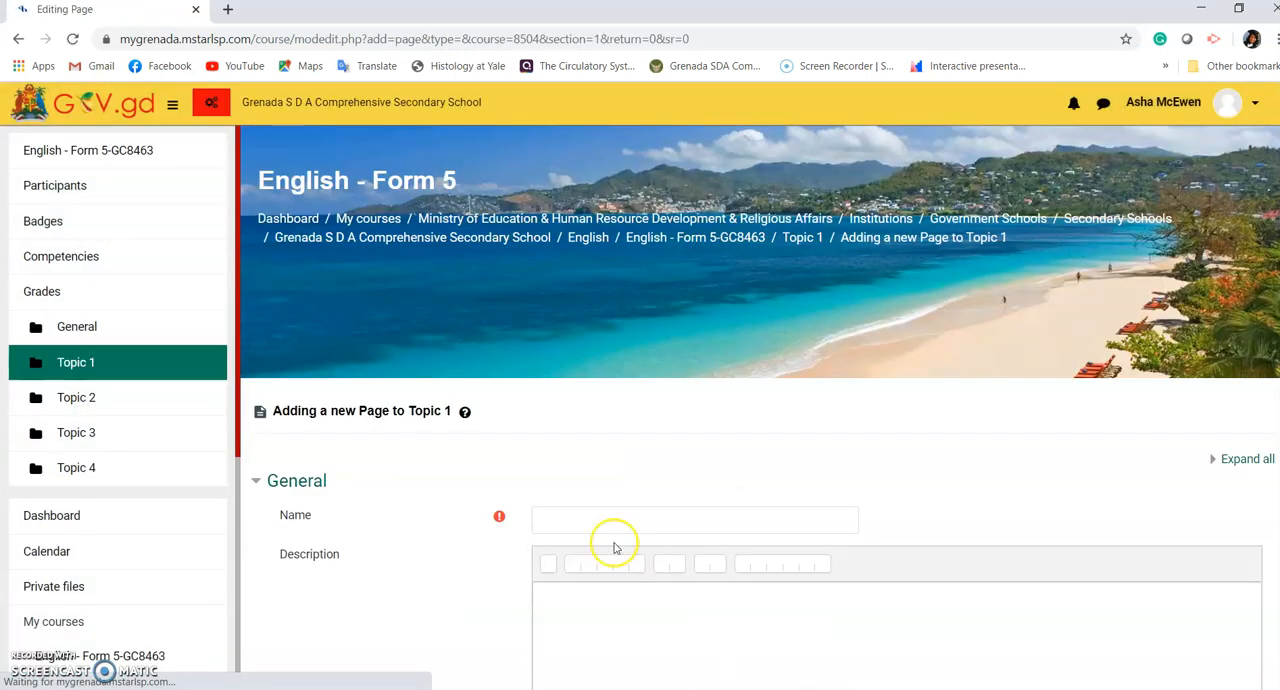
Step: Name the new page "YouTube video"
click(579, 516)
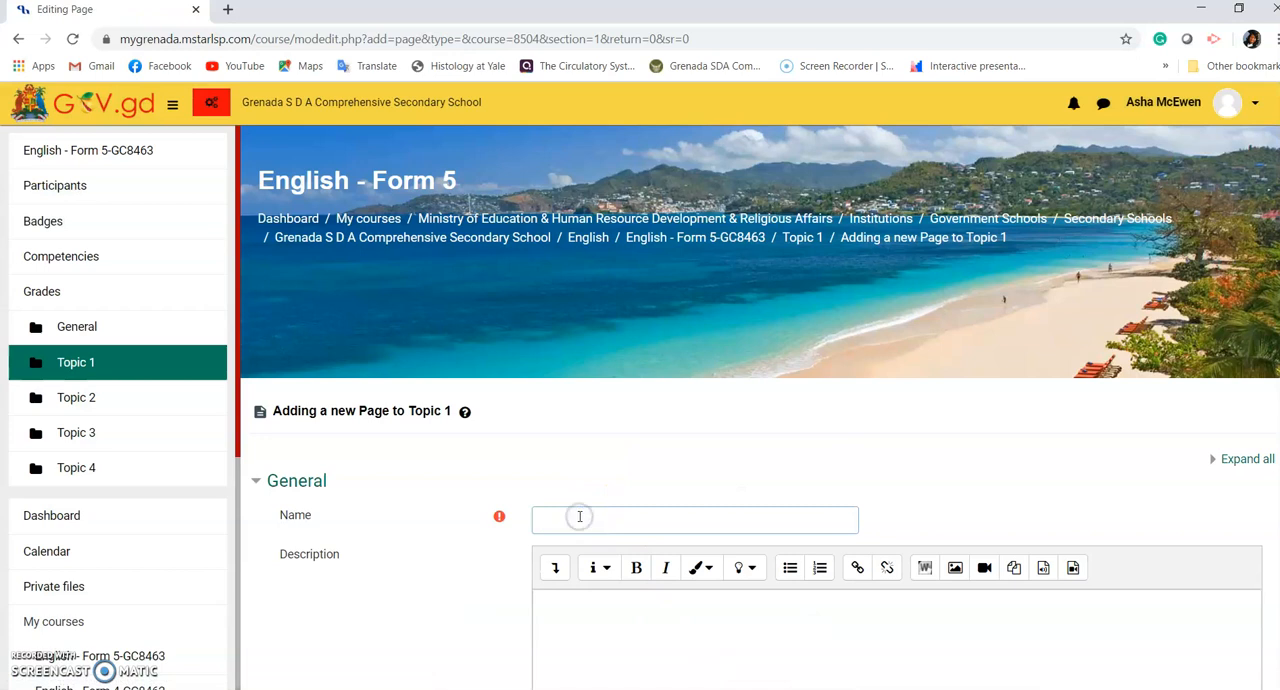
text(Youtube)
key(BackSpace)
text(T)
double_click(580, 517)
key(Right)
text(video)
Step: Enter the page description "Here's a video explaining the cause and process of tooth decay."
click(865, 631)
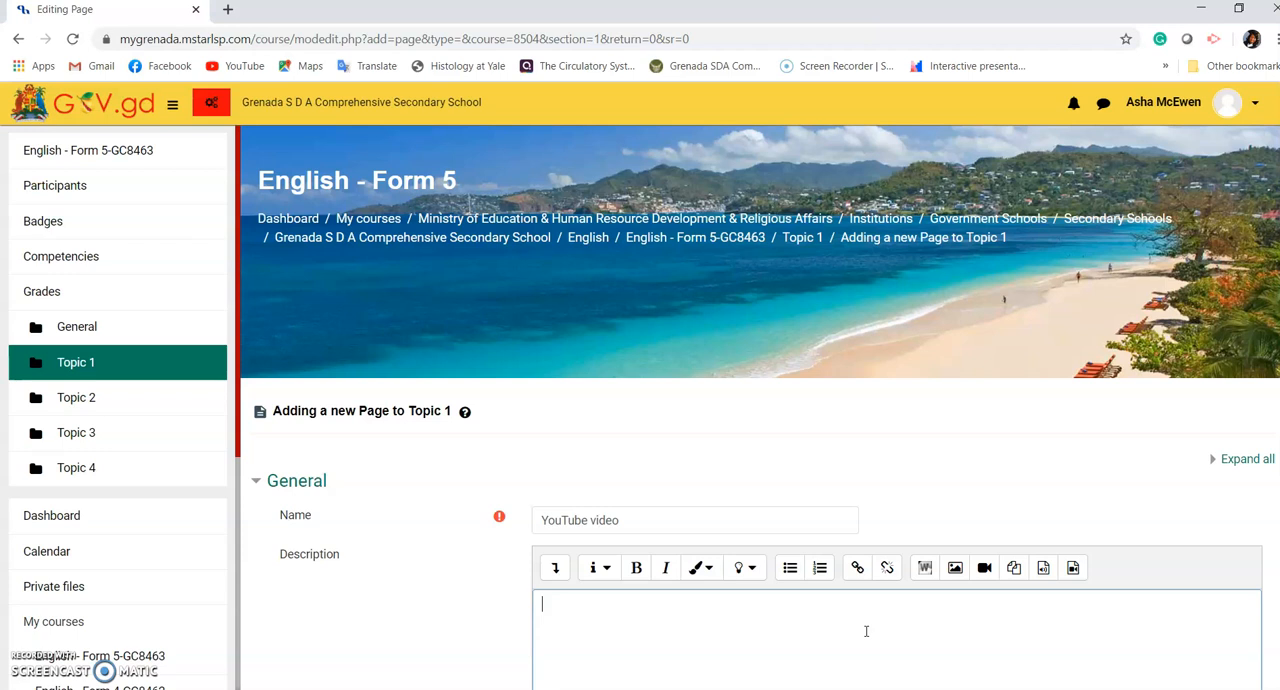
text(Here's a video explaini)
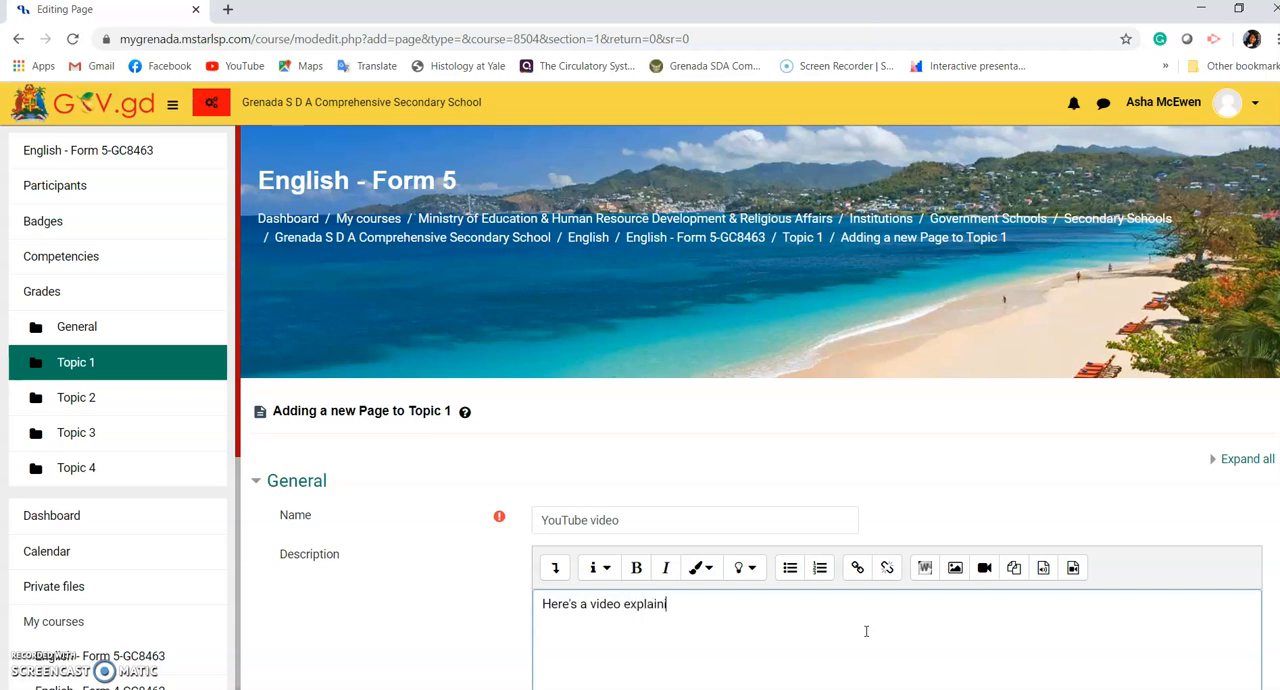
text(ng the cause and pr)
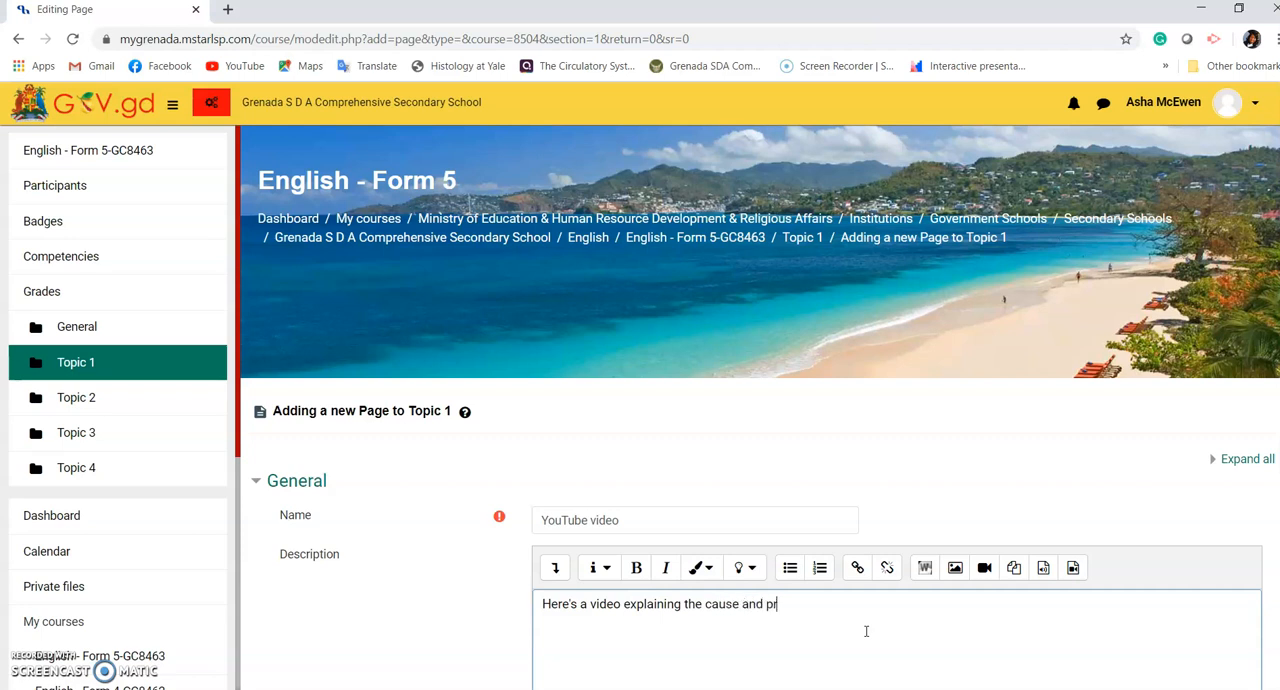
text(ocess og tooth decay)
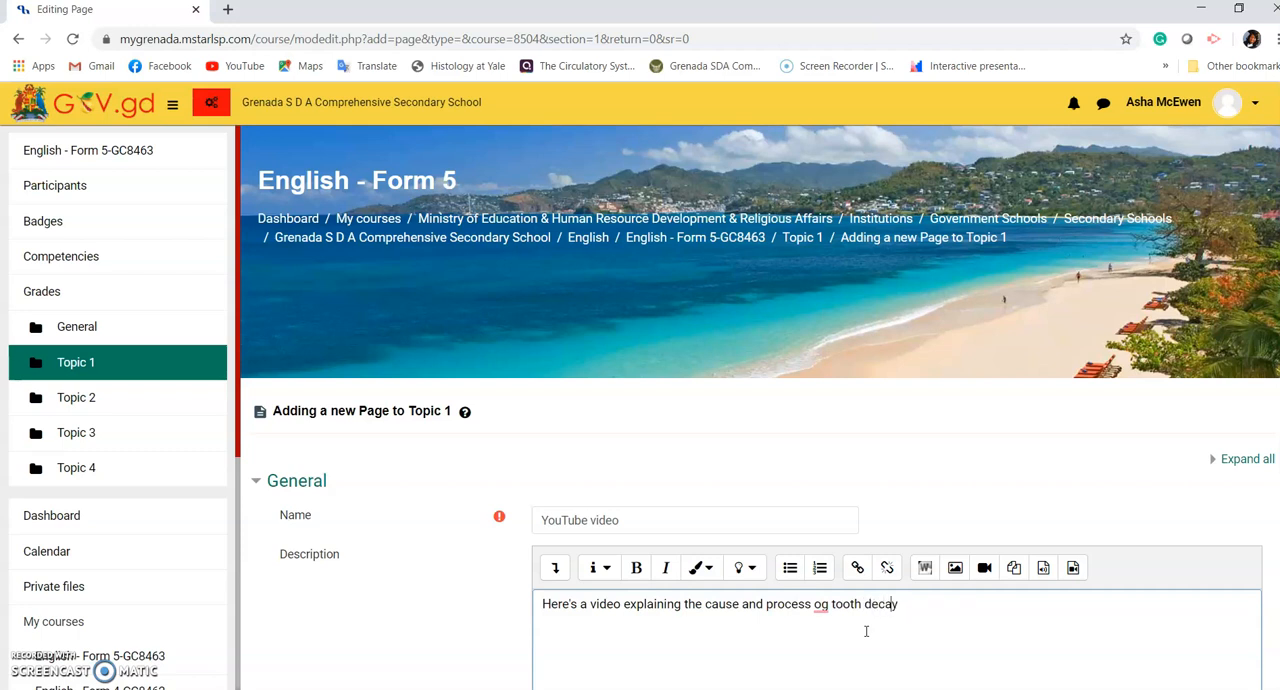
key(Left)
key(Left)
key(Left)
key(BackSpace)
text(f)
key(Right)
key(Right)
key(Right)
click(890, 622)
Step: Enable the option to display the description on the course page
scroll(760, 405, down, 3)
scroll(1074, 638, down, 2)
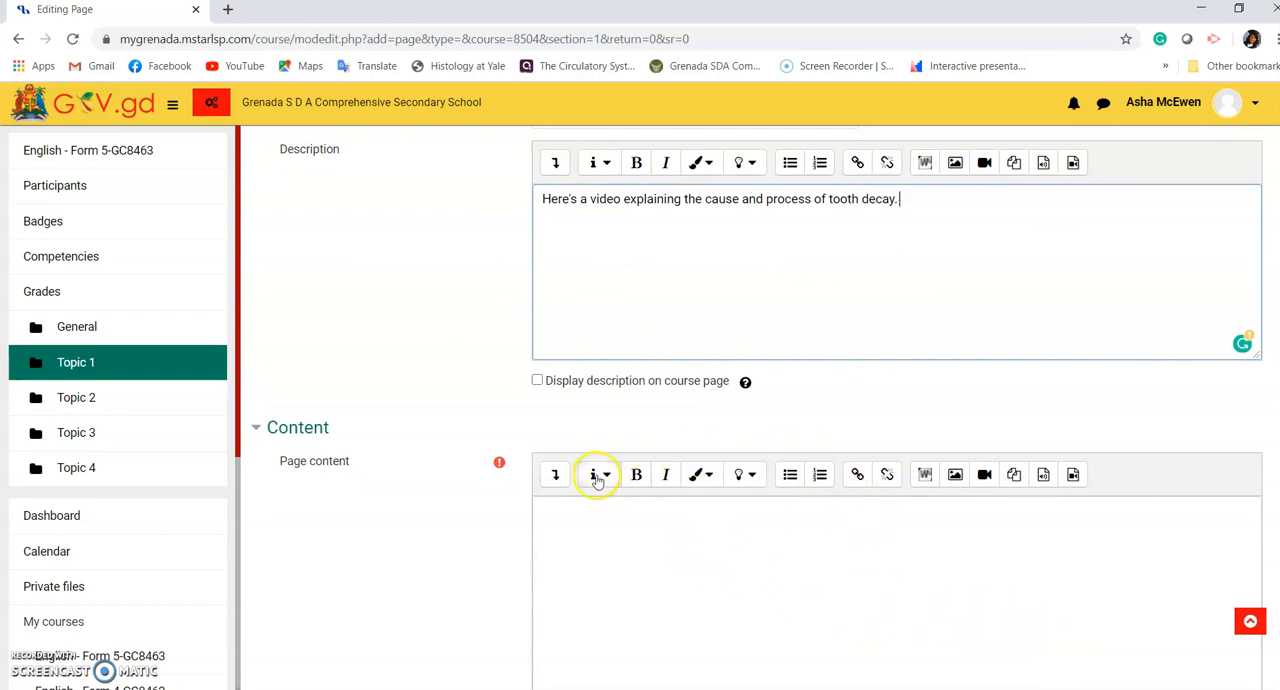
click(537, 381)
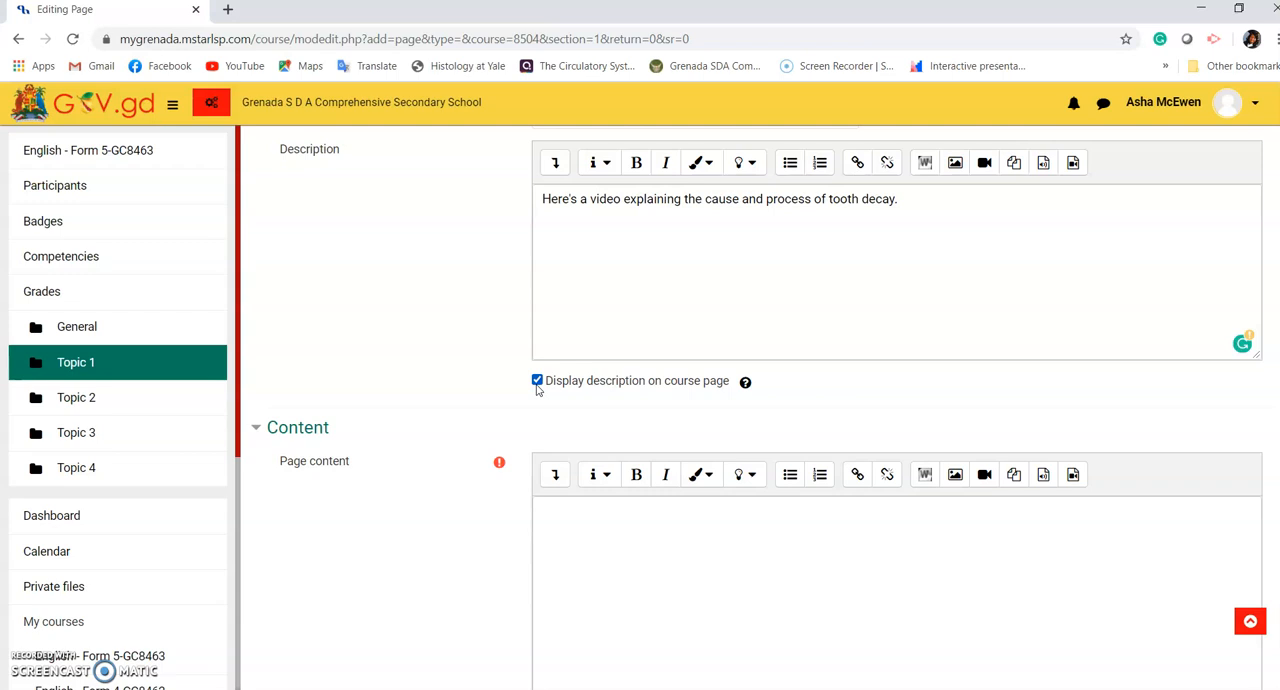
Step: Start inserting media of the Video type into the page content
click(900, 580)
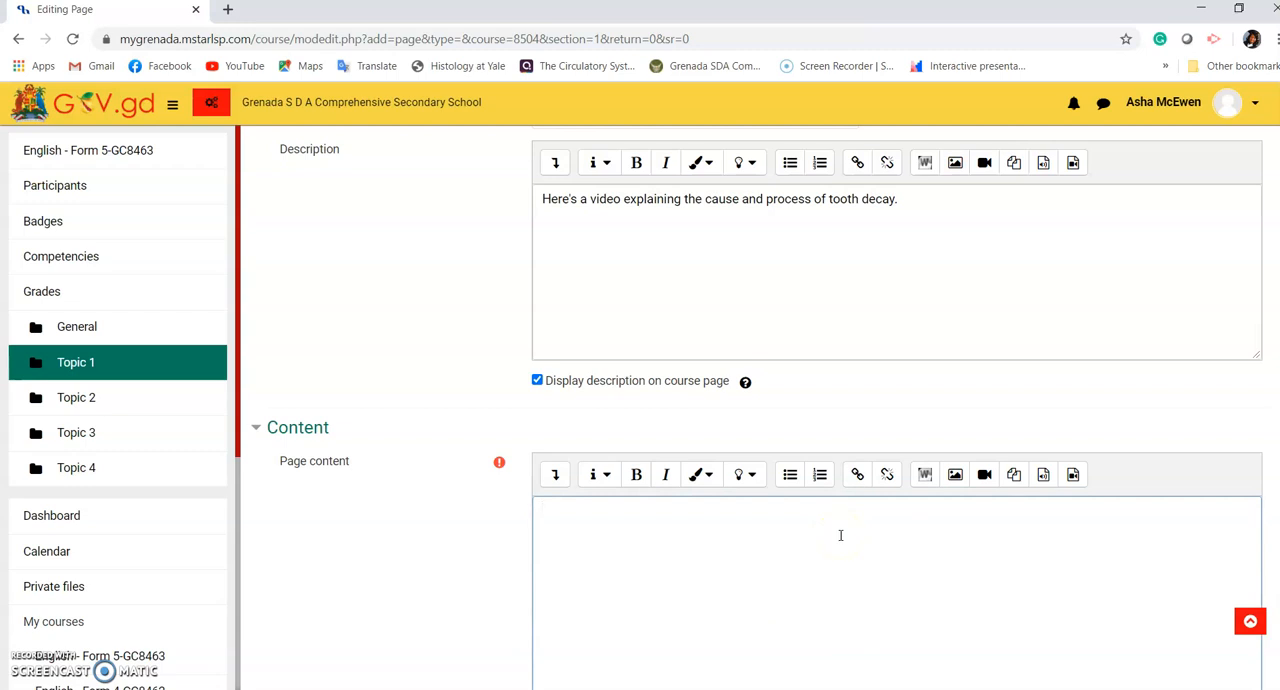
click(983, 474)
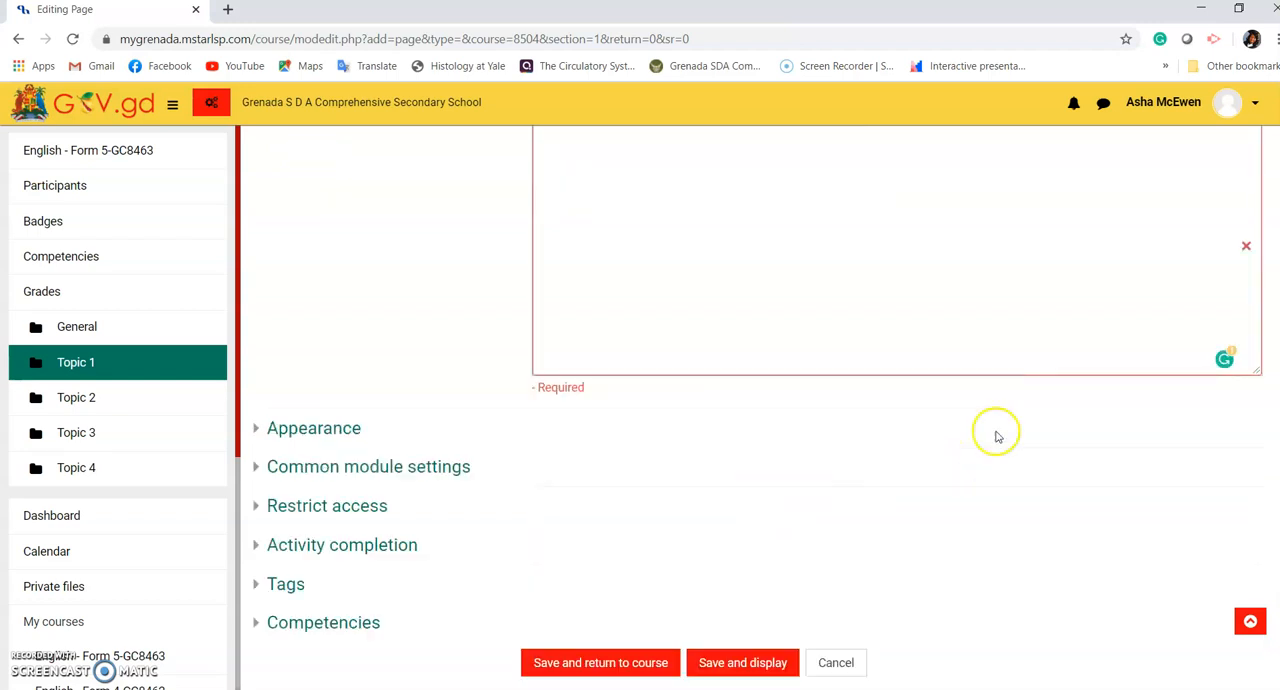
scroll(896, 400, up, 2)
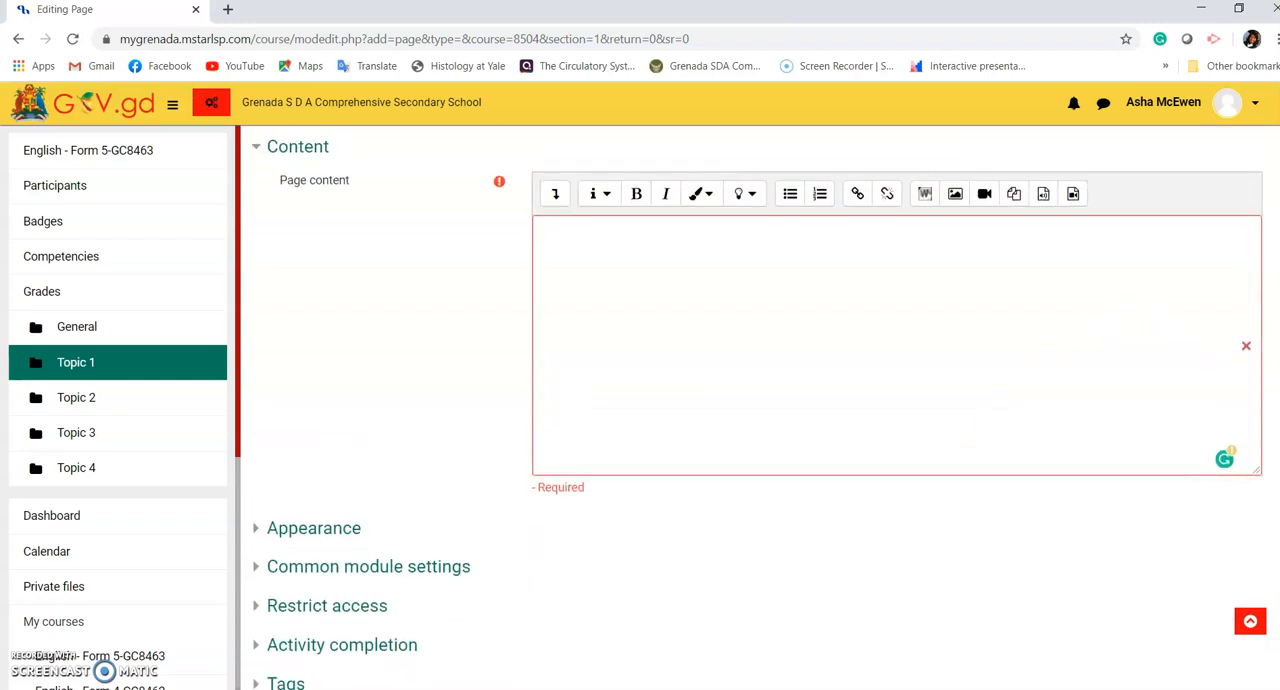
click(985, 220)
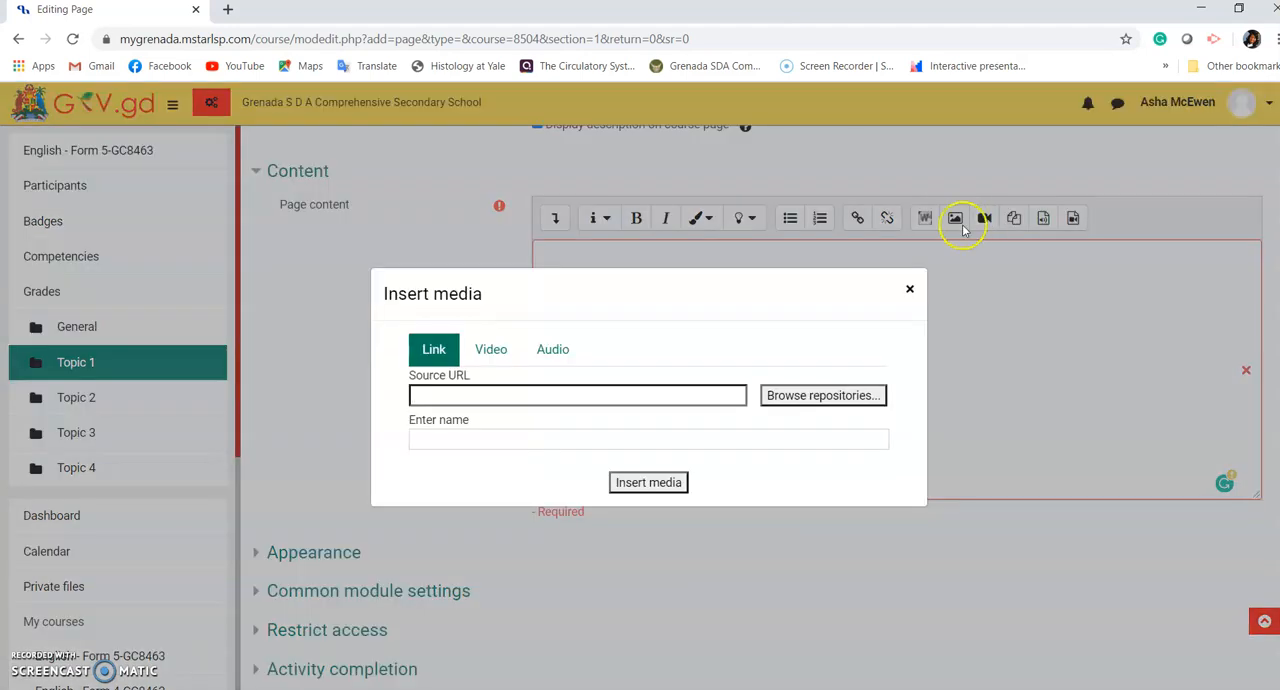
click(504, 351)
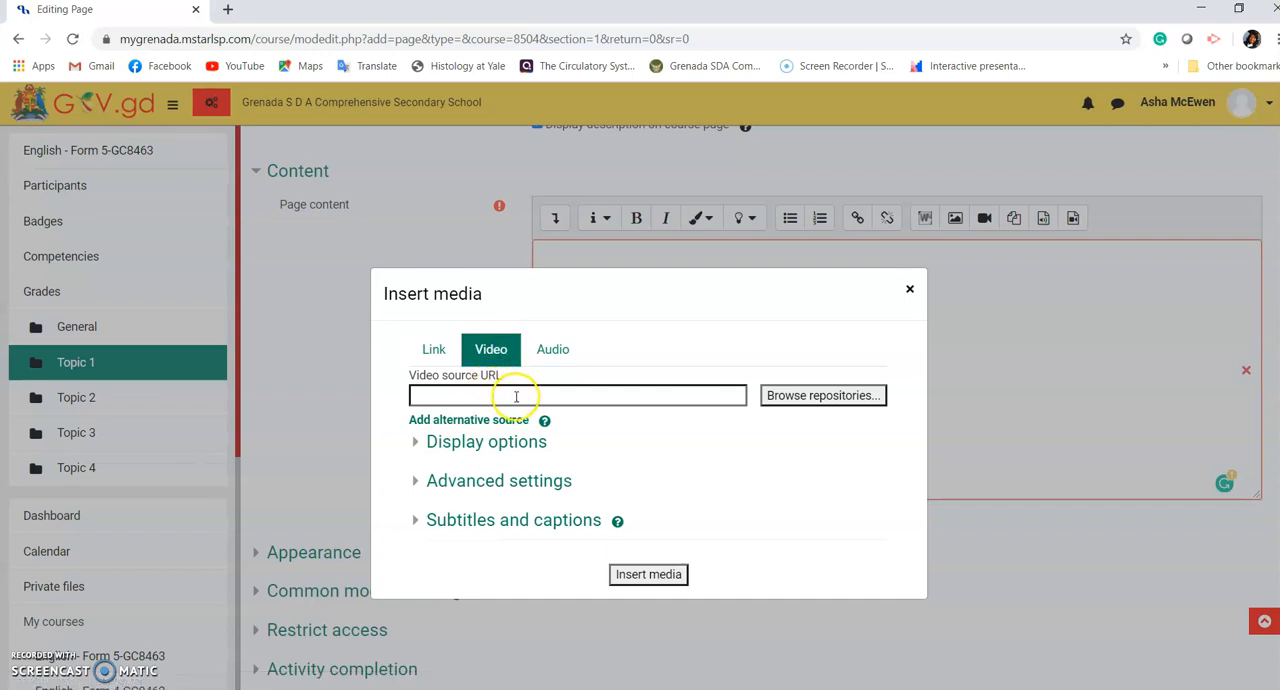
Step: Open YouTube in a new browser tab and search for "tooth decay animated"
click(228, 10)
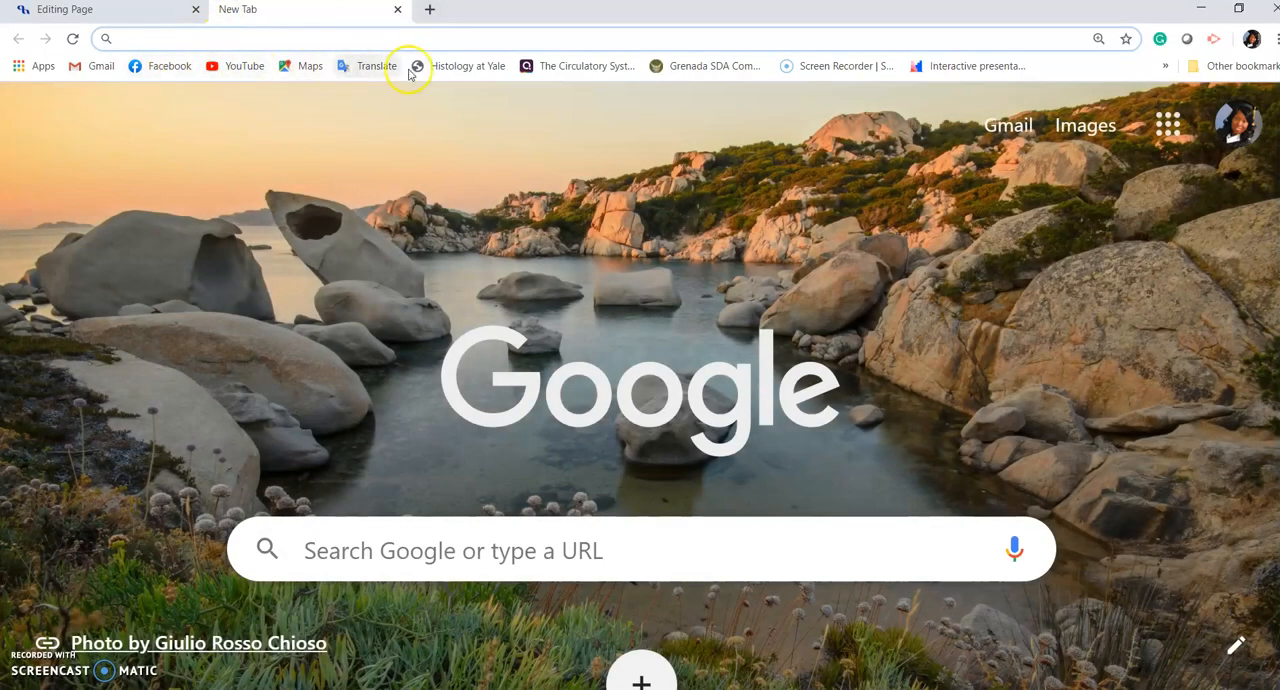
click(237, 66)
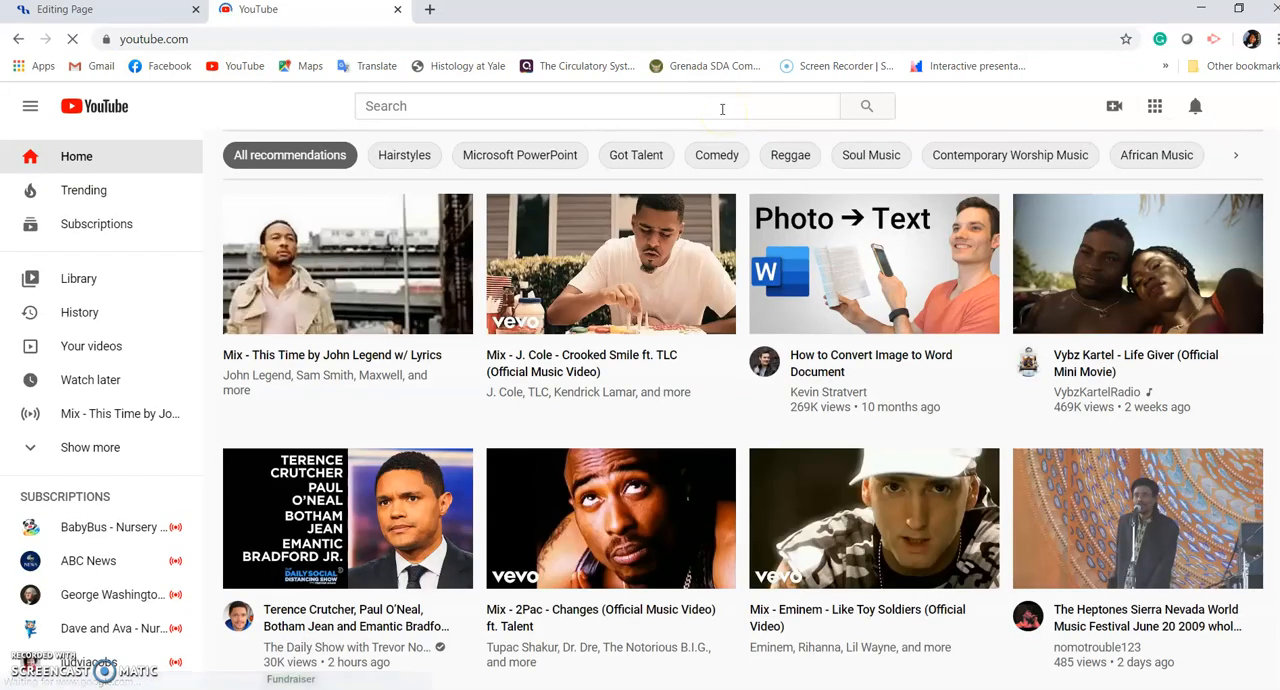
click(722, 109)
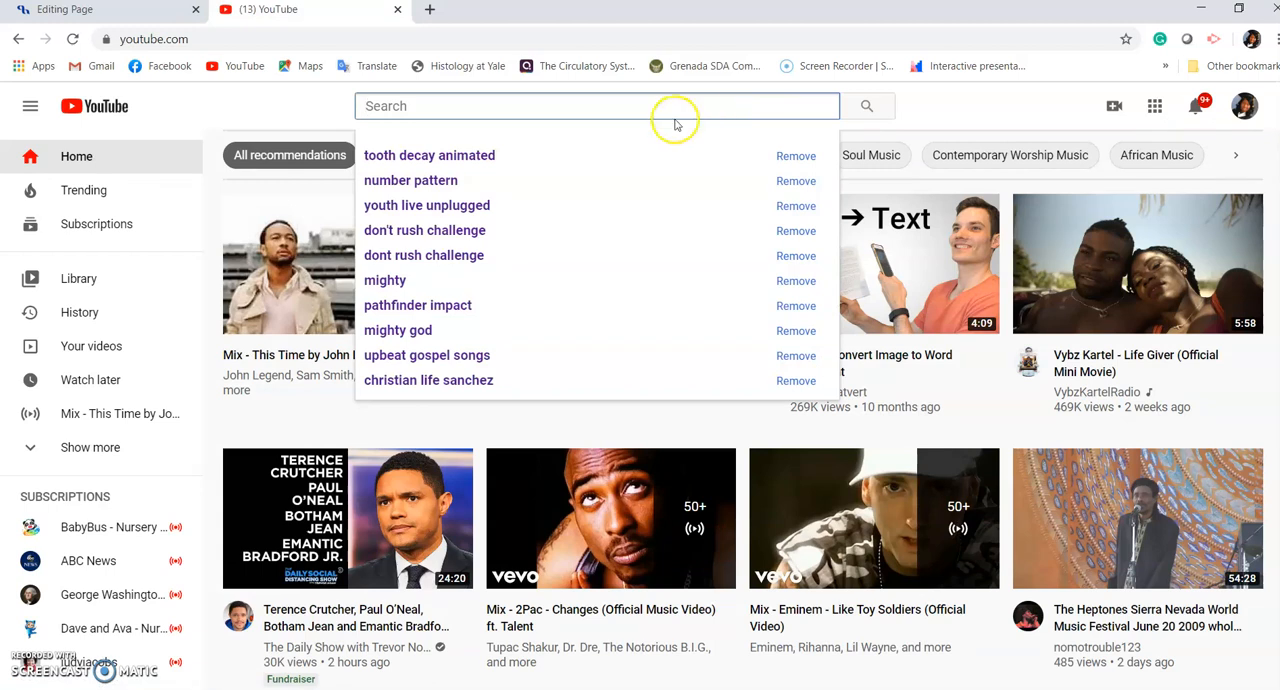
click(490, 159)
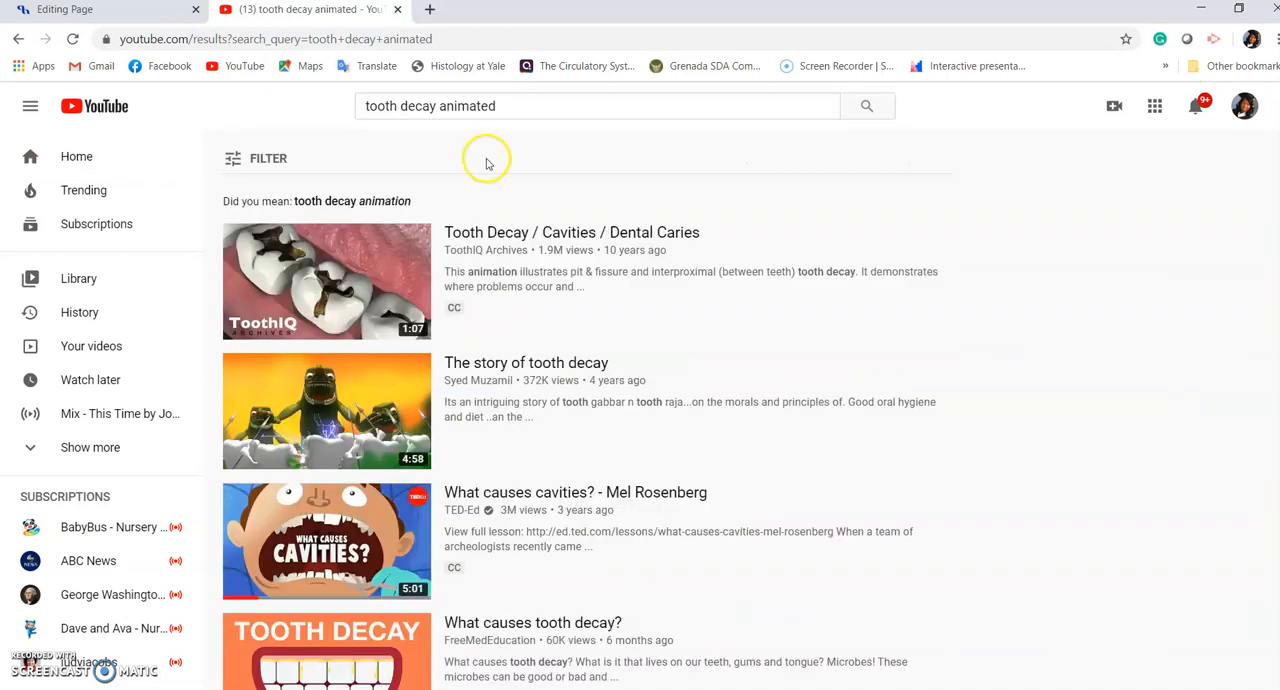
Step: Open the TED-Ed video "What causes cavities?", pause it, and copy its share link without a start time
click(308, 565)
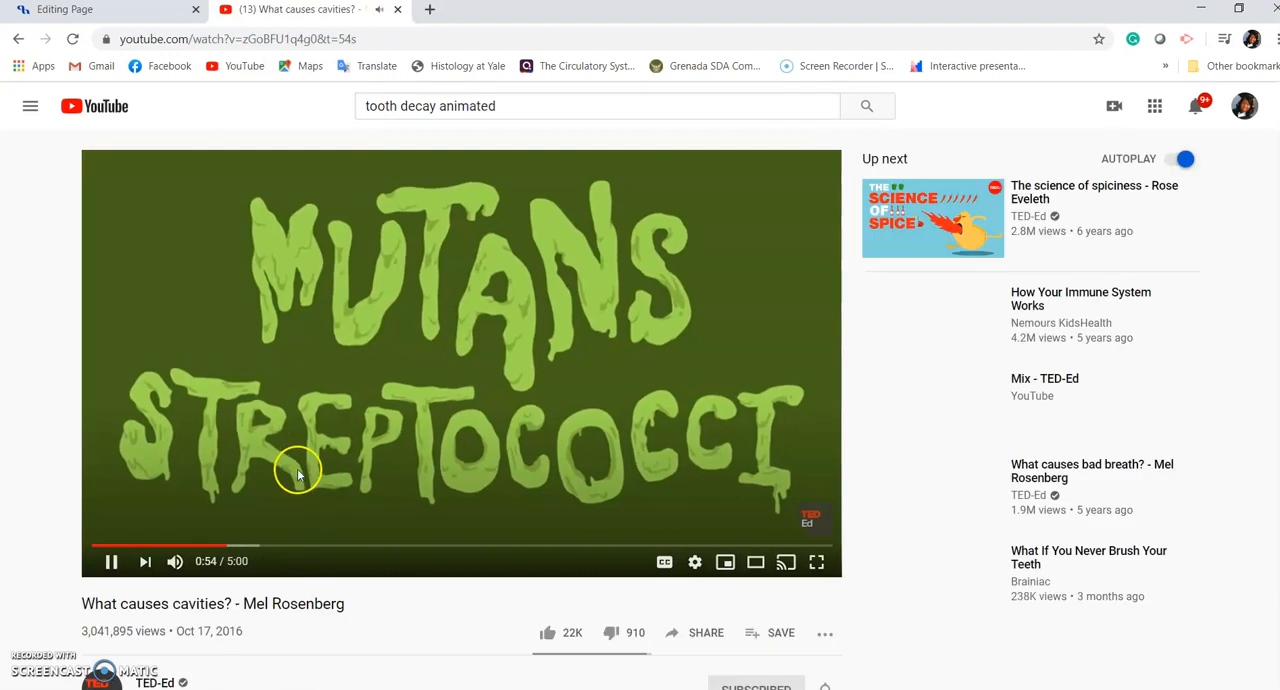
click(292, 474)
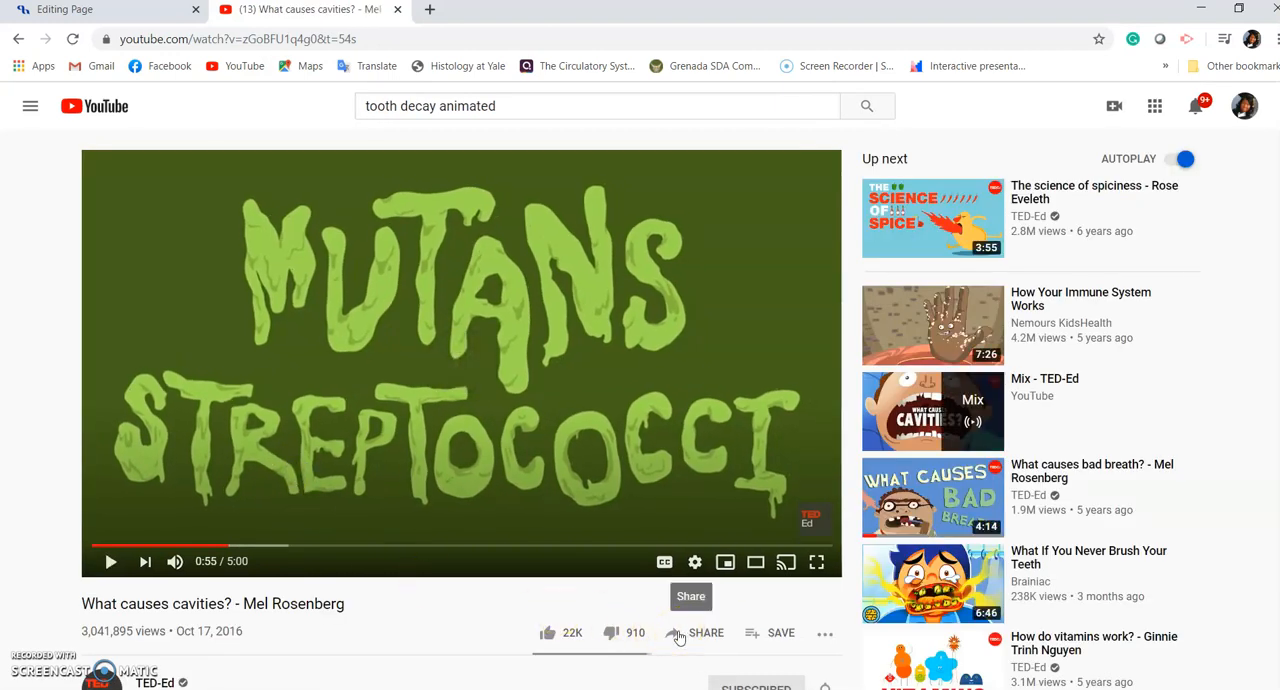
click(677, 637)
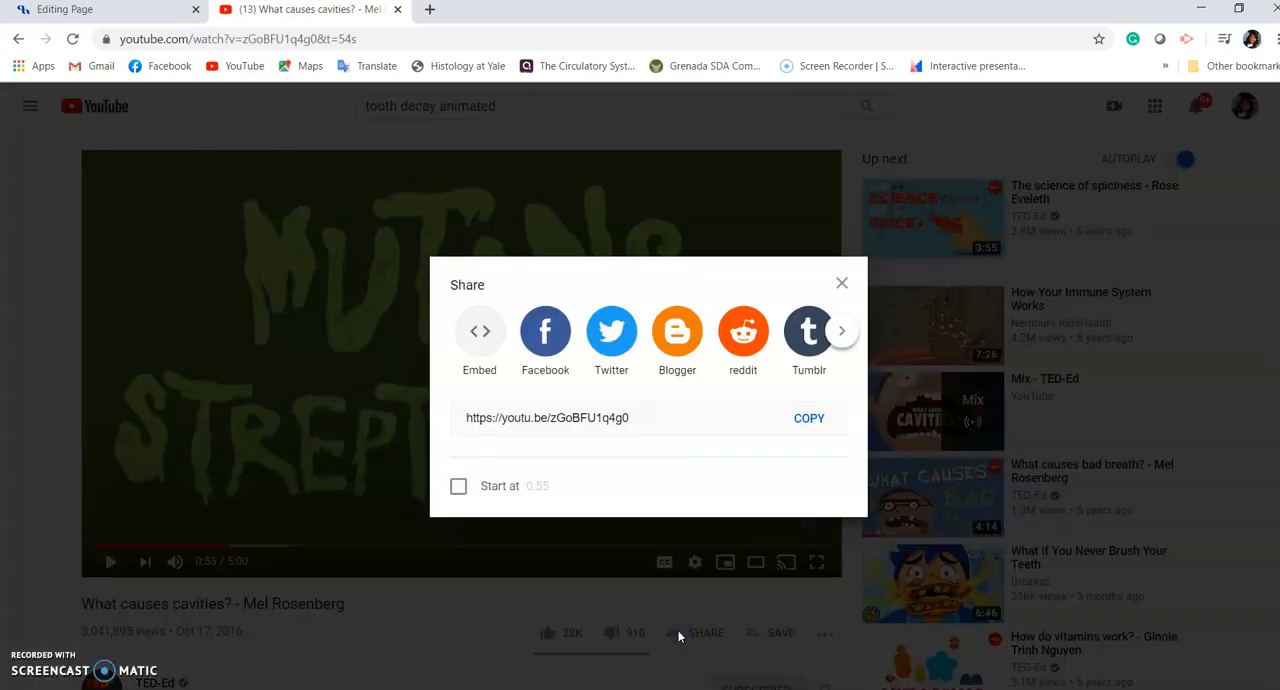
click(458, 486)
click(458, 487)
click(809, 420)
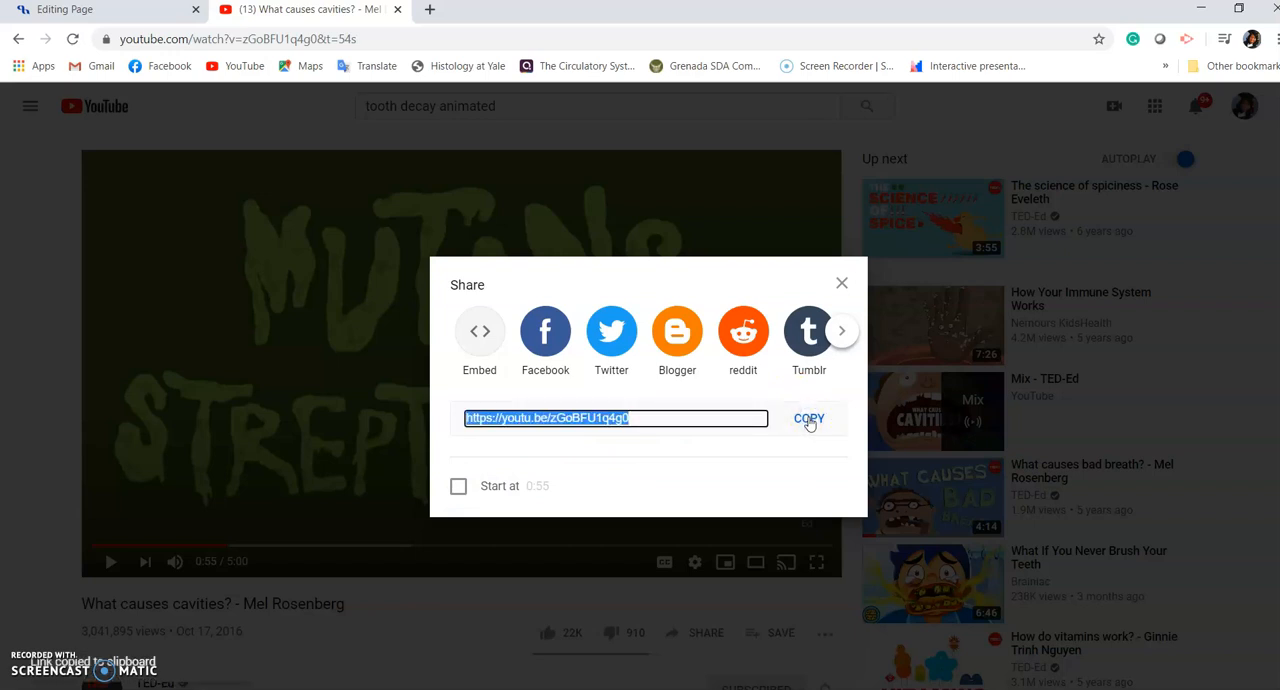
click(105, 9)
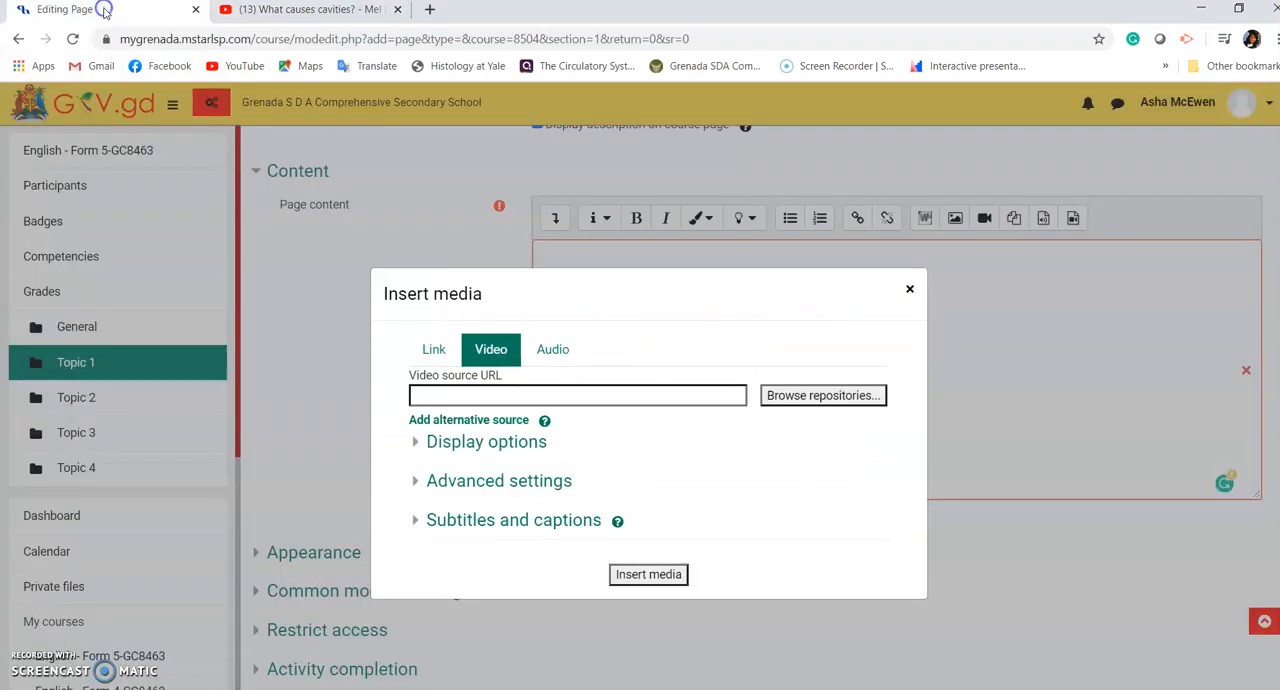
click(450, 397)
key(ctrl+v)
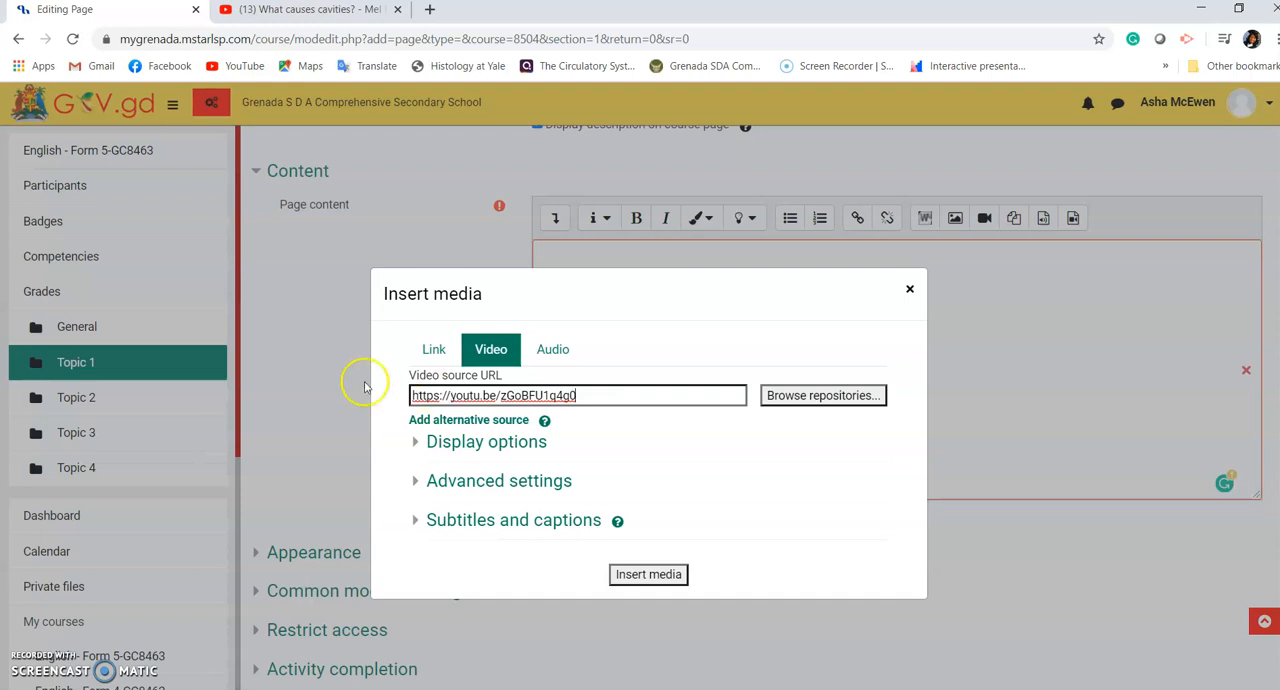
Step: Expand the video's display options and set its size to 1000 x 1000
click(444, 444)
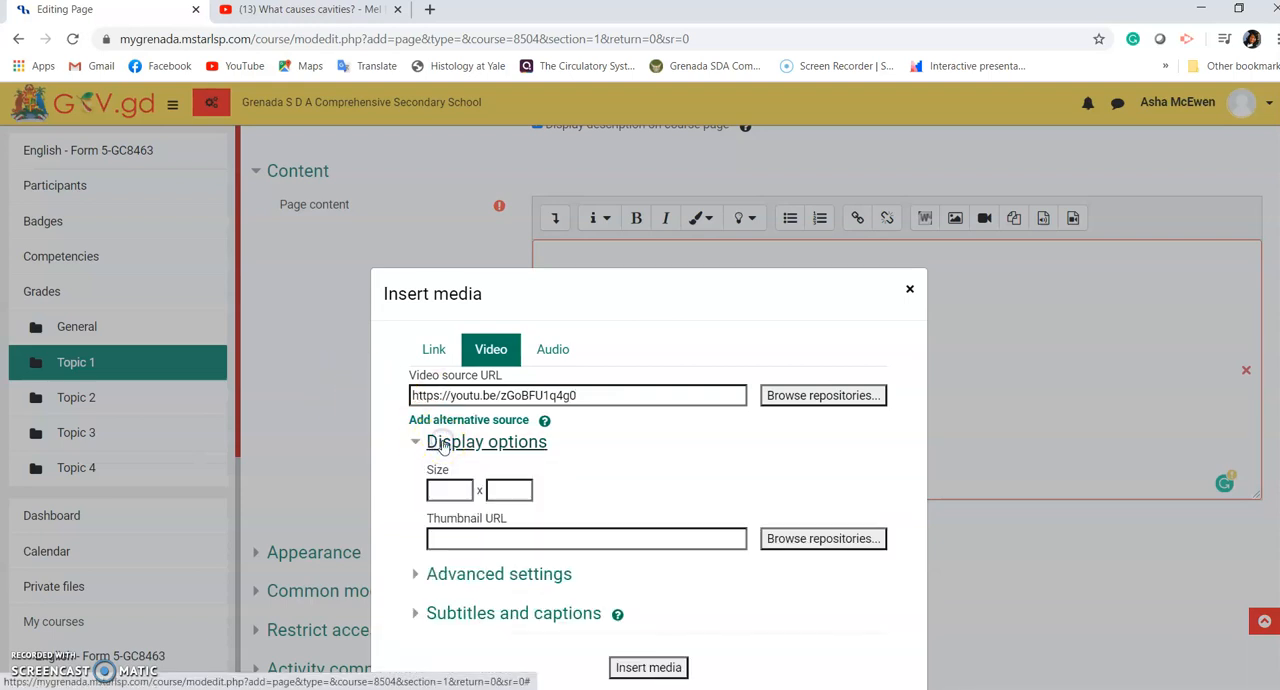
click(452, 489)
text(1)
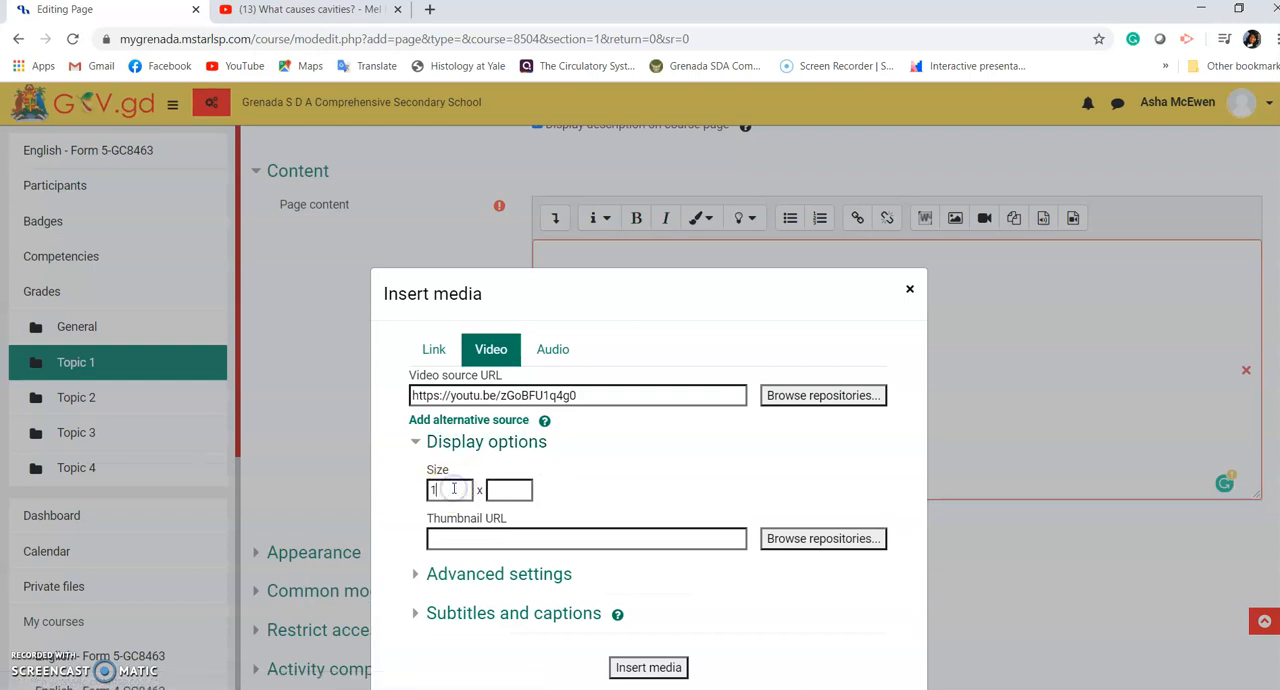
text(01000)
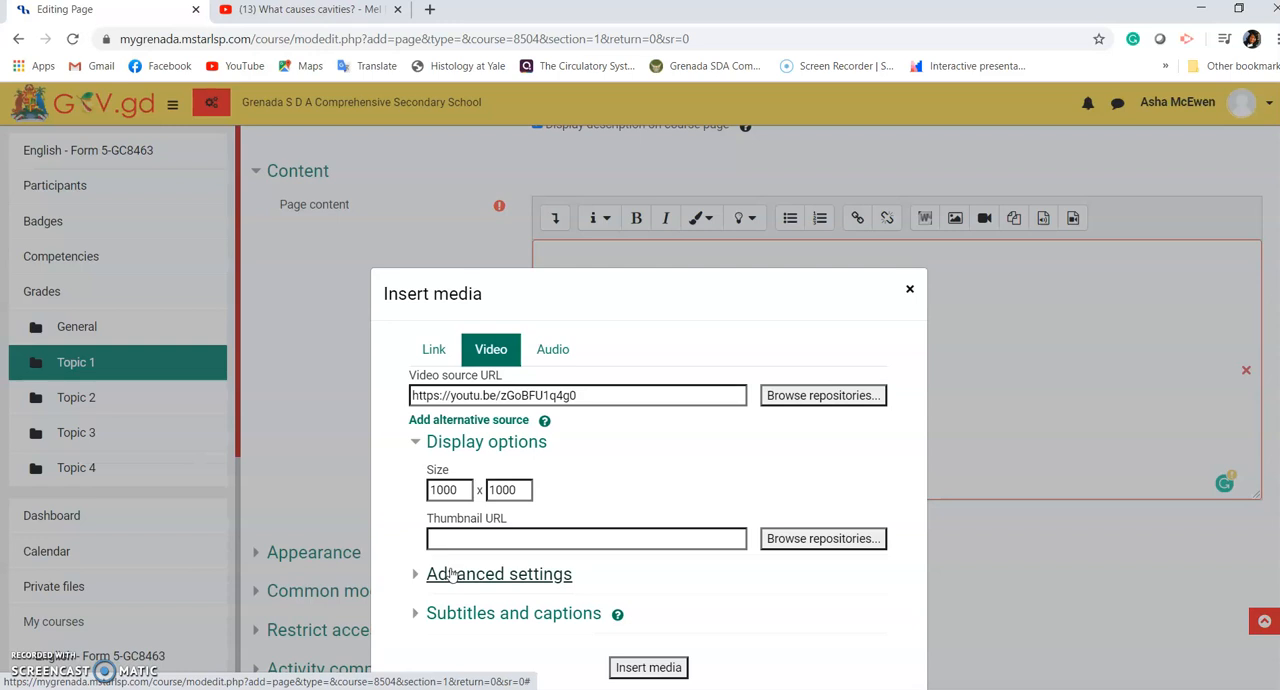
Step: In the video's advanced settings, enable Play automatically and keep Show controls on, with Muted and Loop off
click(452, 573)
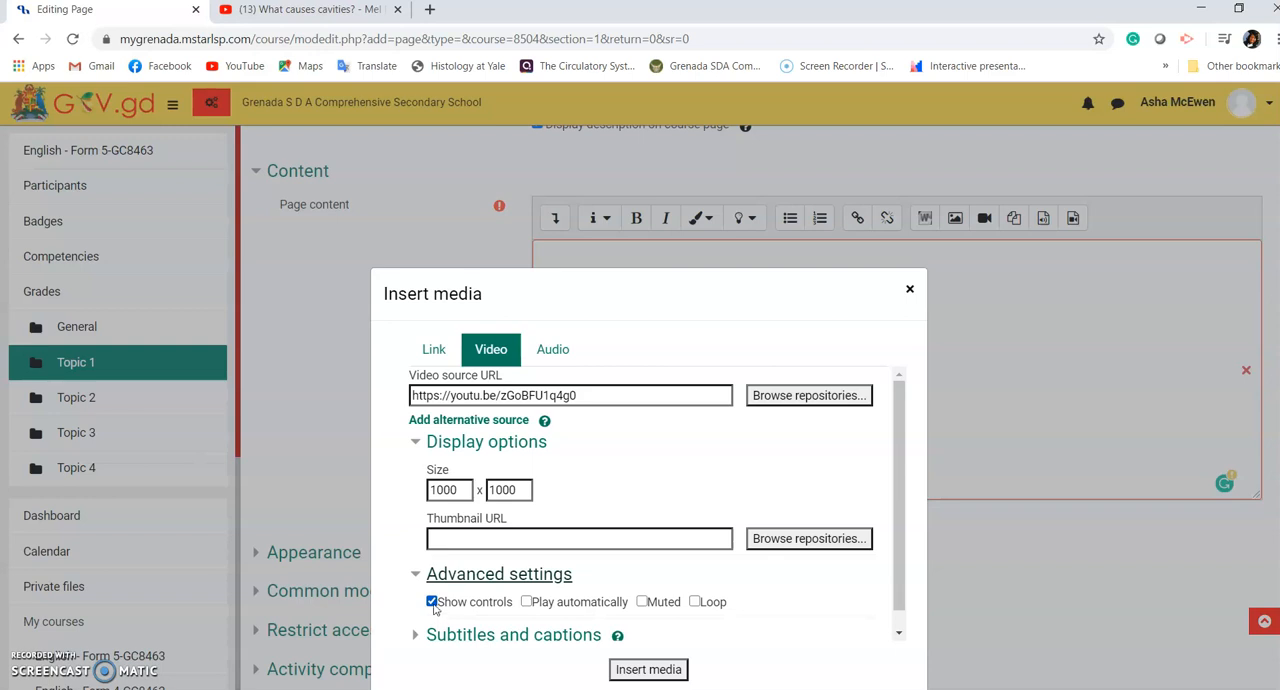
click(434, 606)
click(527, 602)
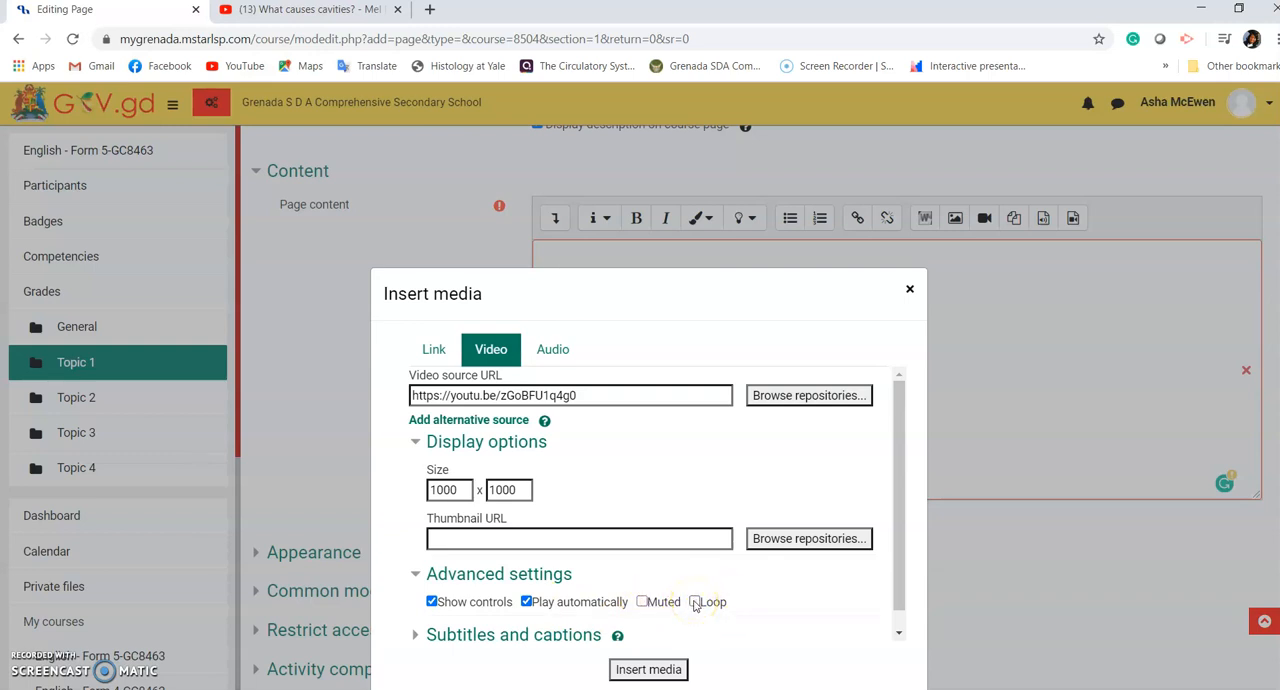
click(784, 606)
Step: Look through the subtitles and captions options, leave them empty, and insert the video into the page content
click(418, 636)
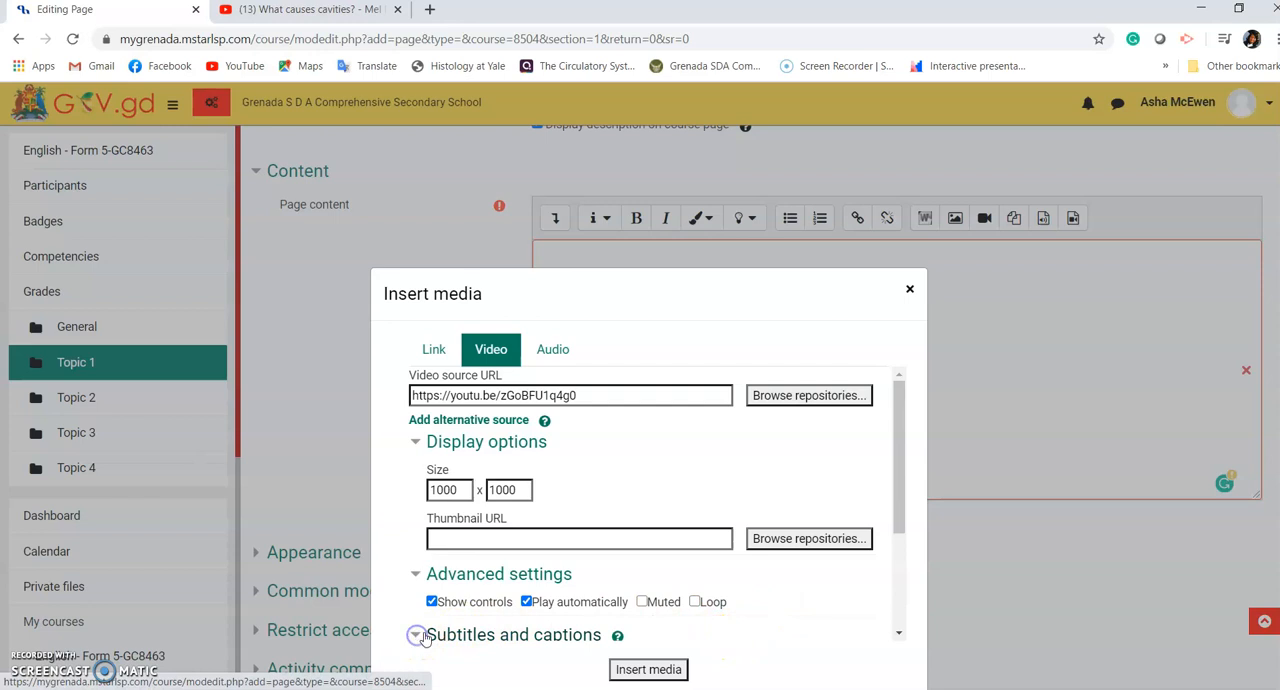
drag(894, 480, 893, 572)
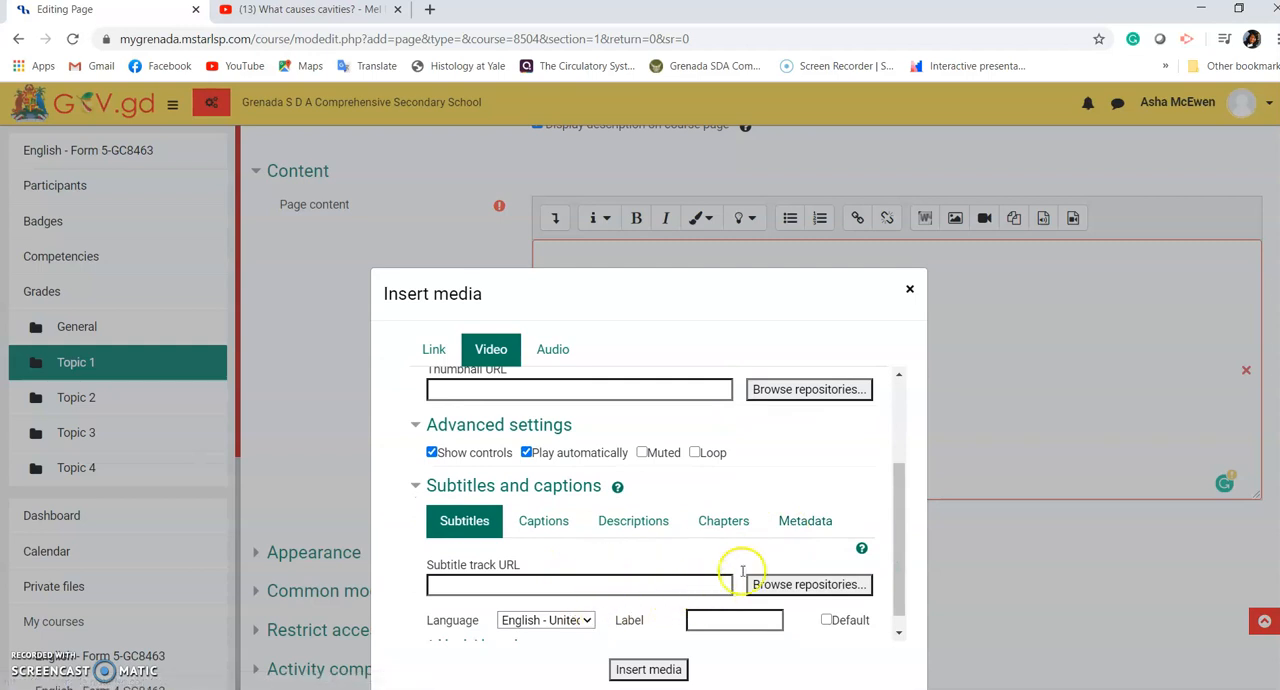
click(900, 627)
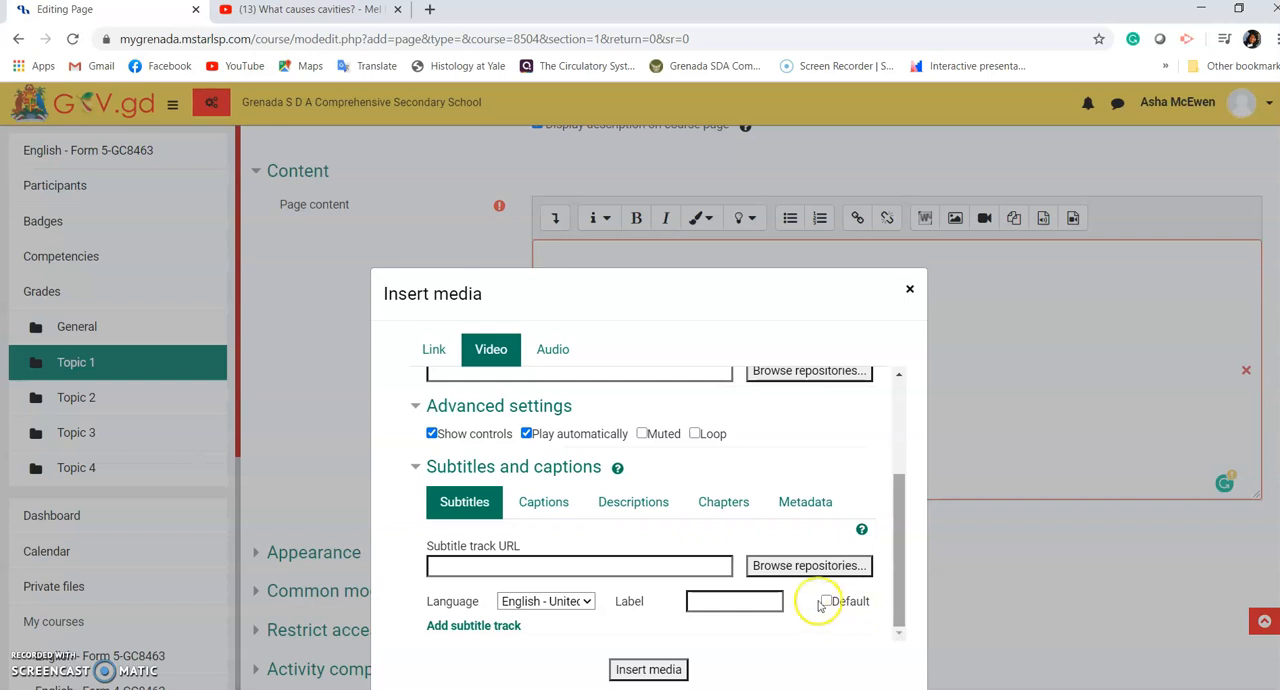
click(645, 670)
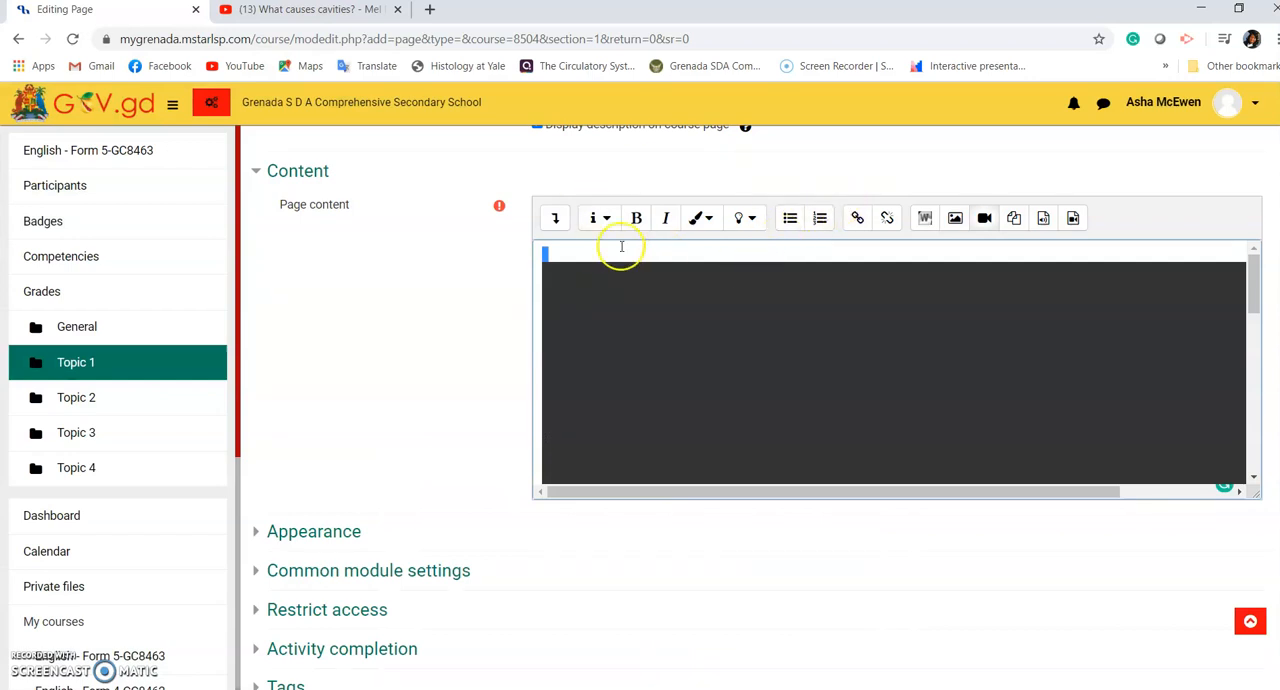
click(580, 252)
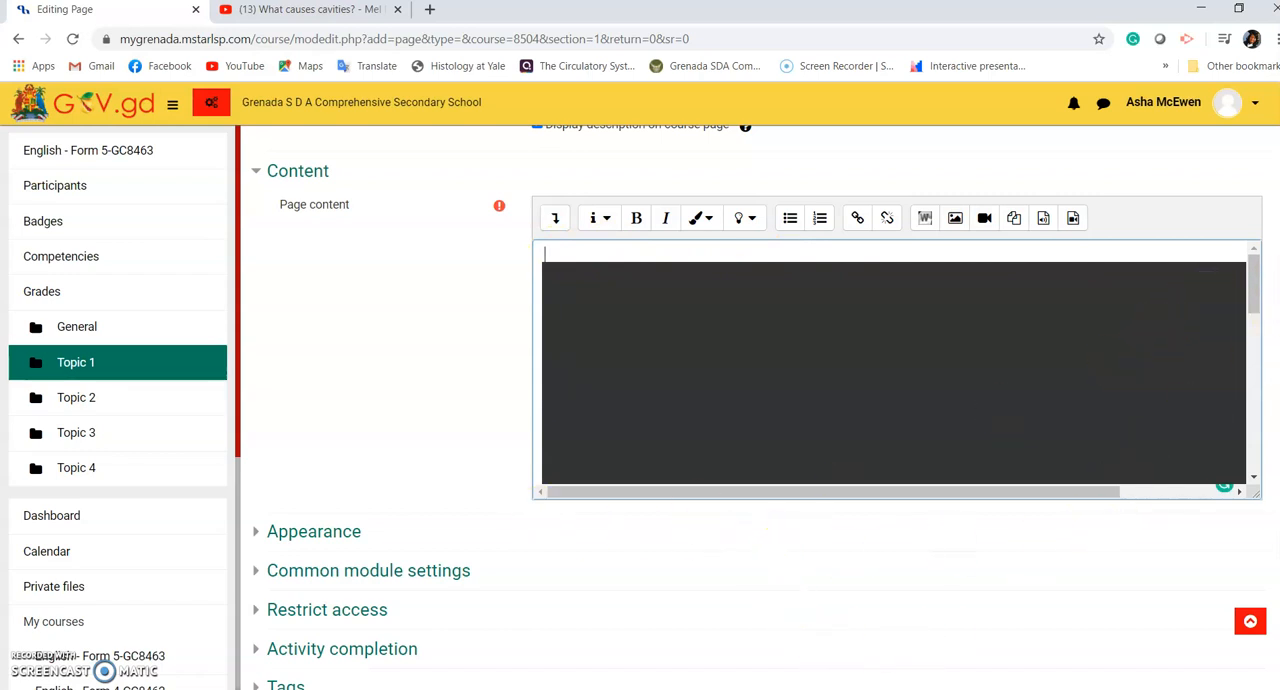
Step: Review the page's Appearance and Restrict access settings, including the available restriction types, without adding a restriction
scroll(277, 362, down, 3)
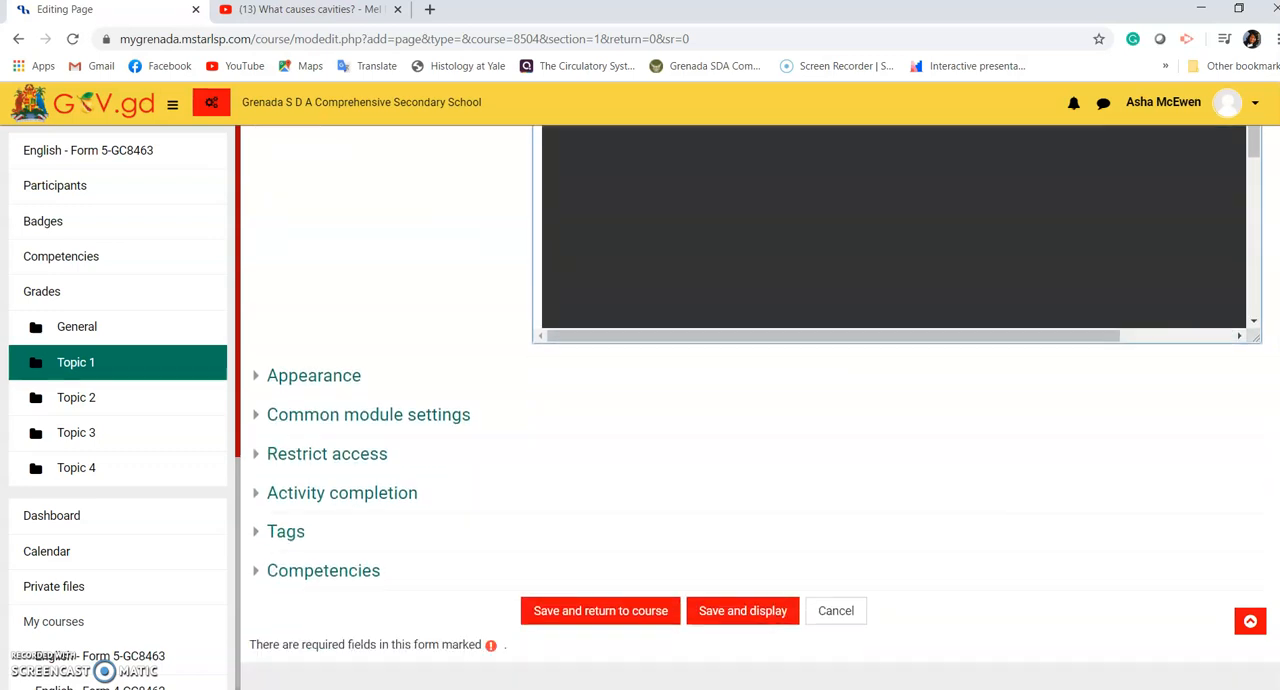
click(290, 381)
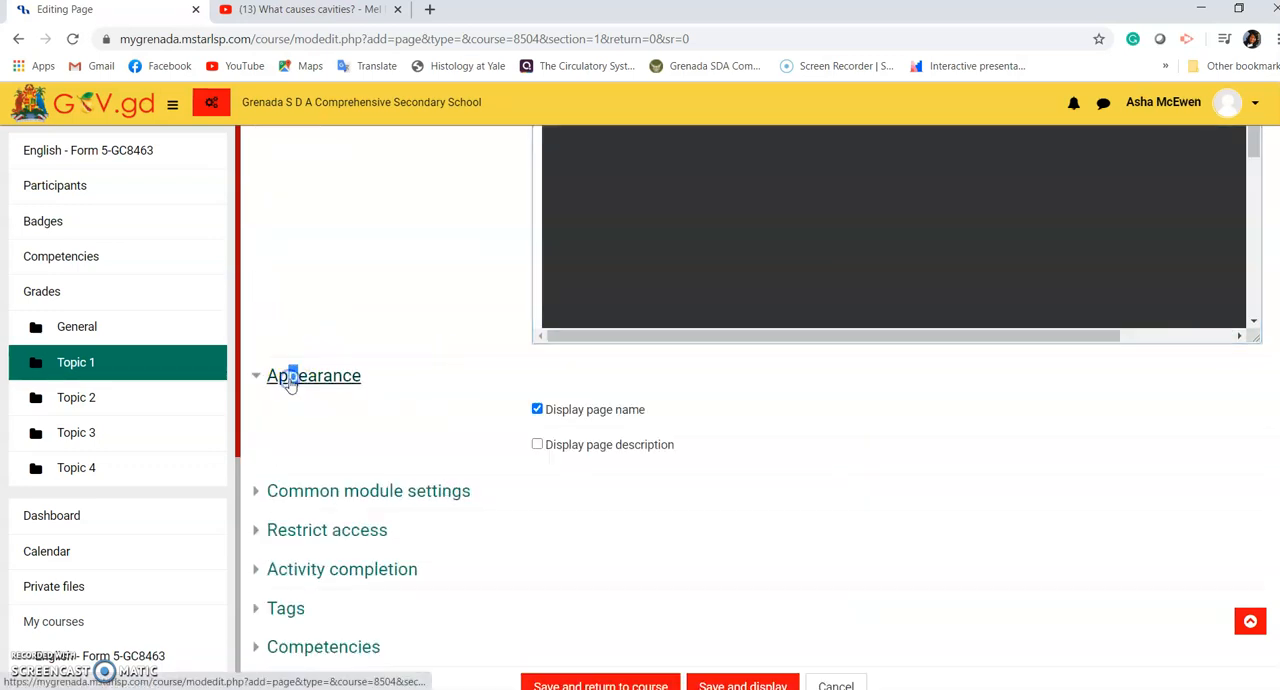
click(293, 495)
click(292, 497)
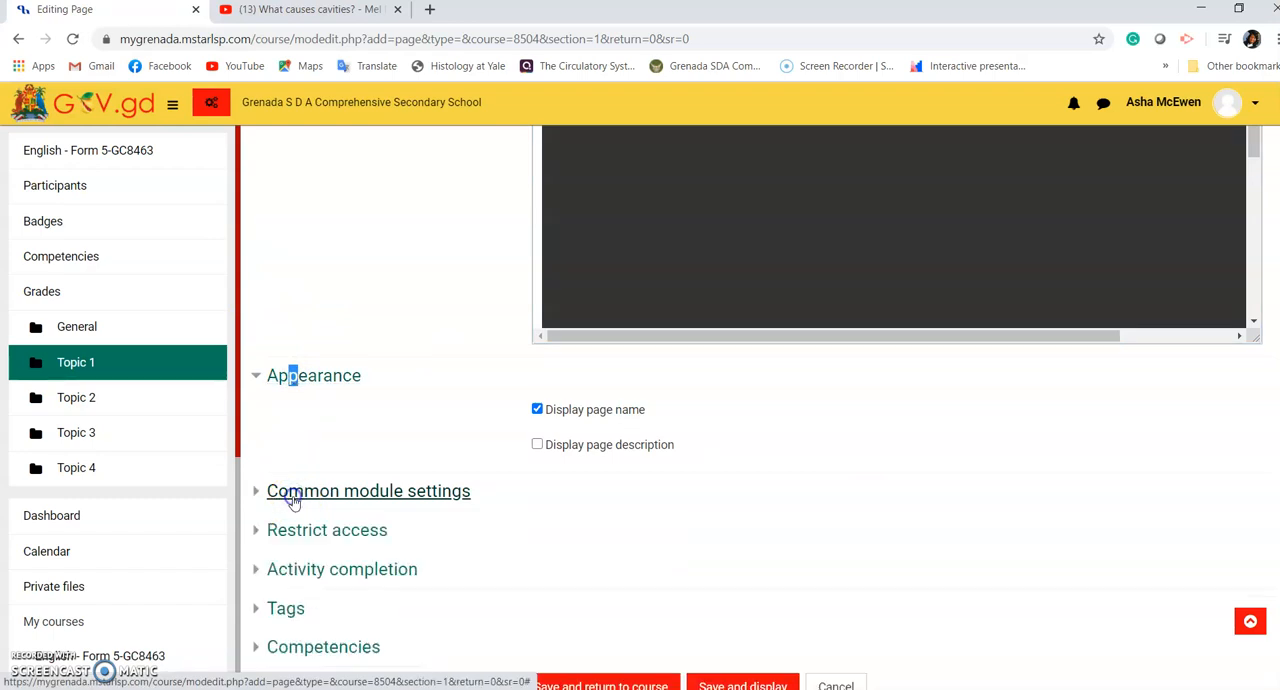
click(295, 532)
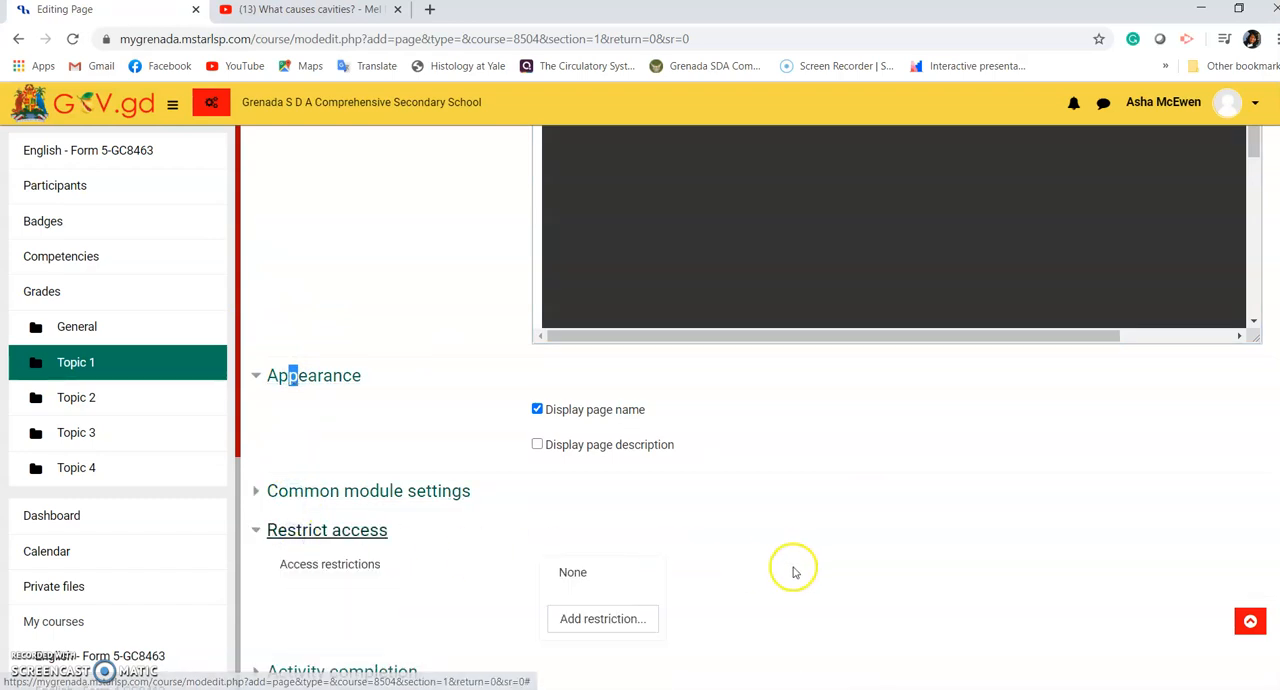
scroll(798, 574, down, 1)
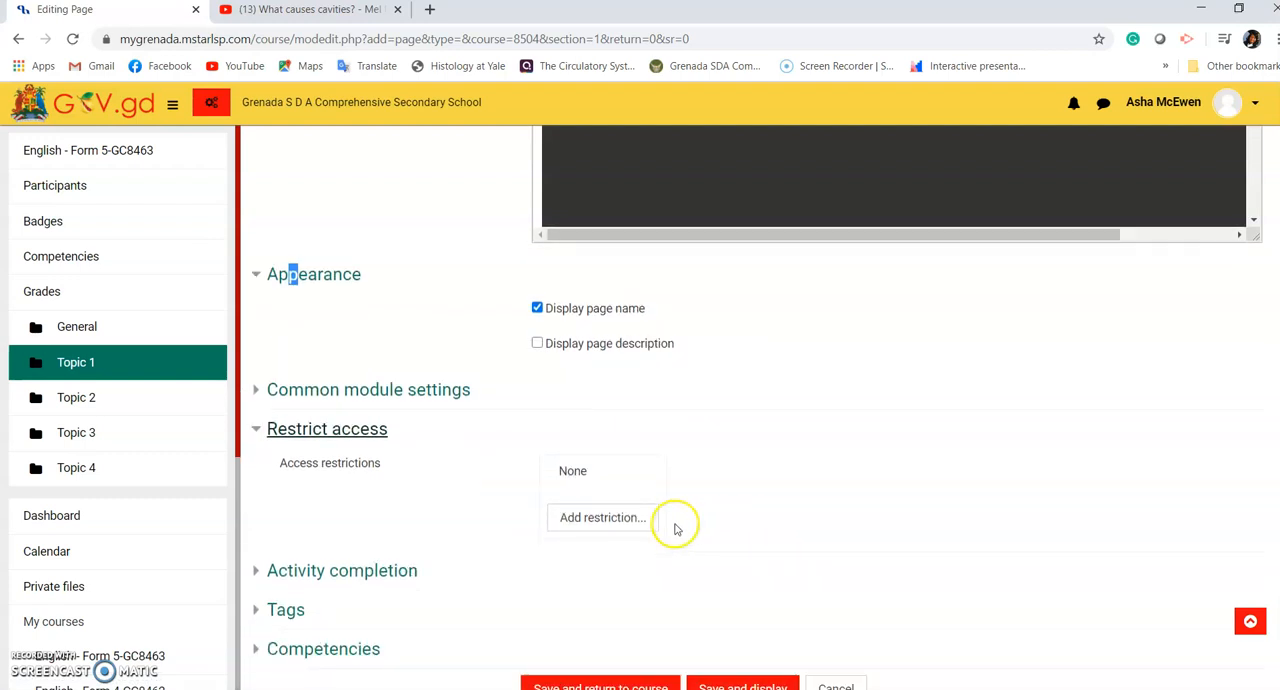
click(617, 518)
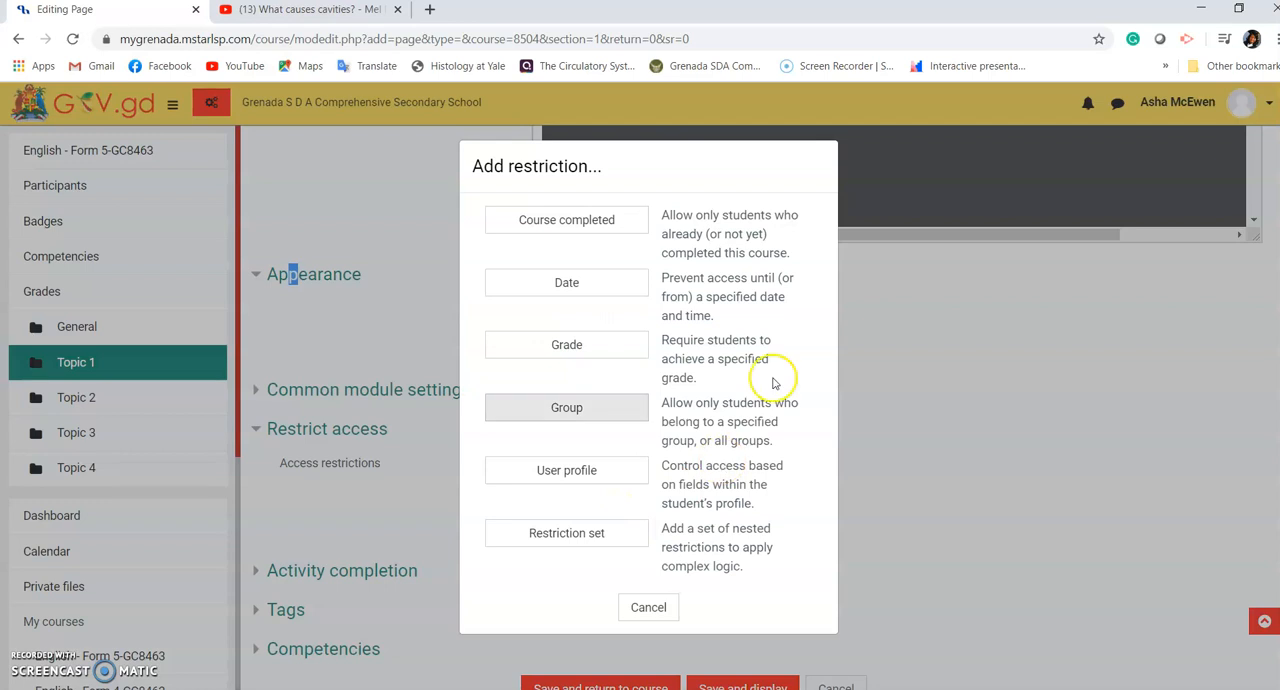
click(664, 614)
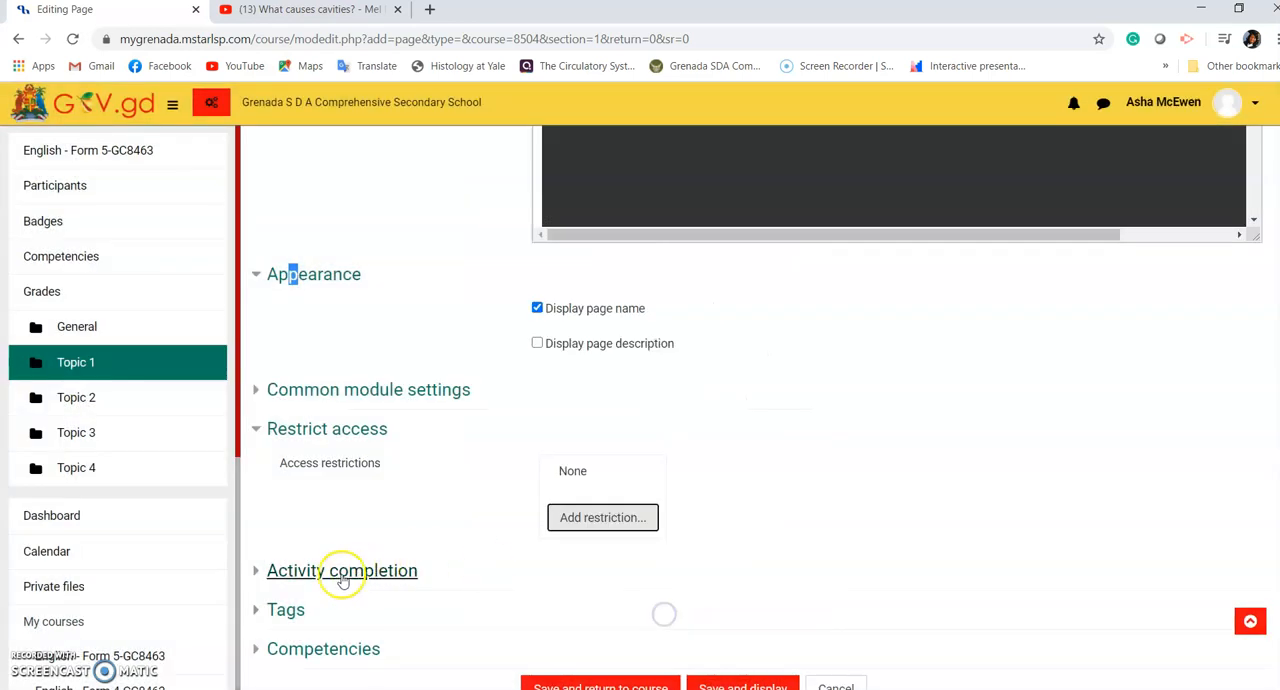
Step: Set the page's completion tracking to "Show activity as complete when conditions are met"
click(338, 573)
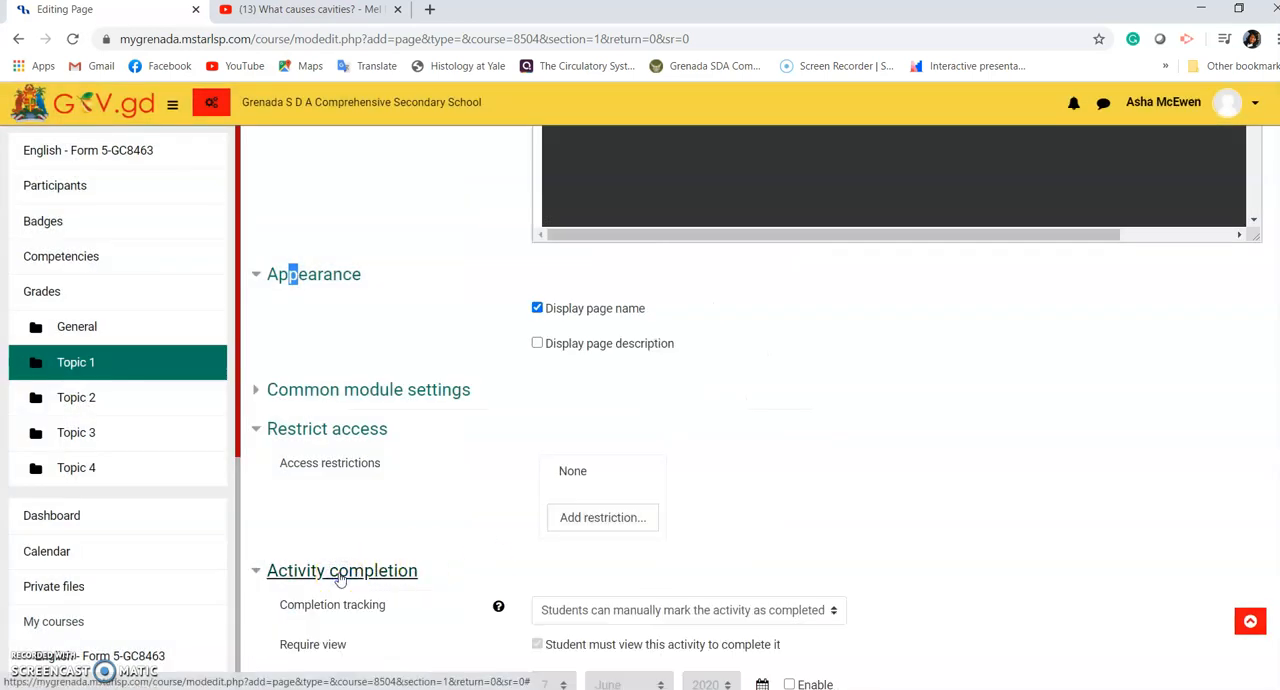
scroll(970, 591, down, 2)
scroll(970, 591, down, 2)
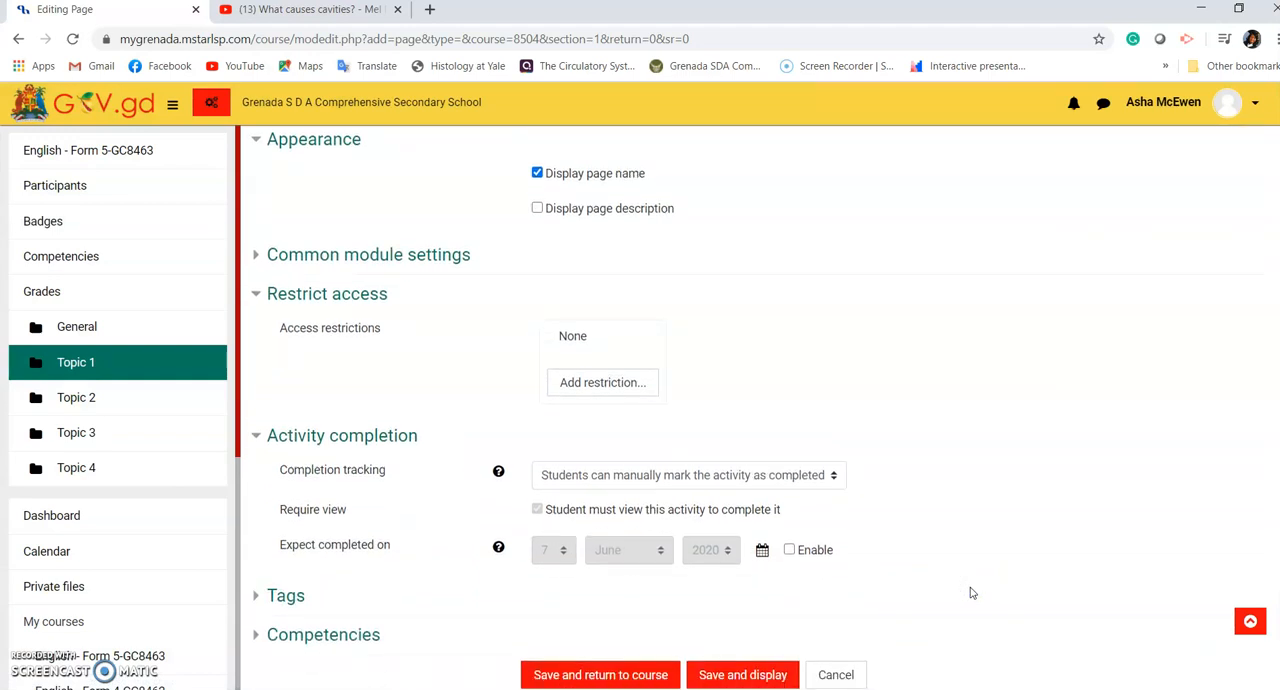
click(785, 476)
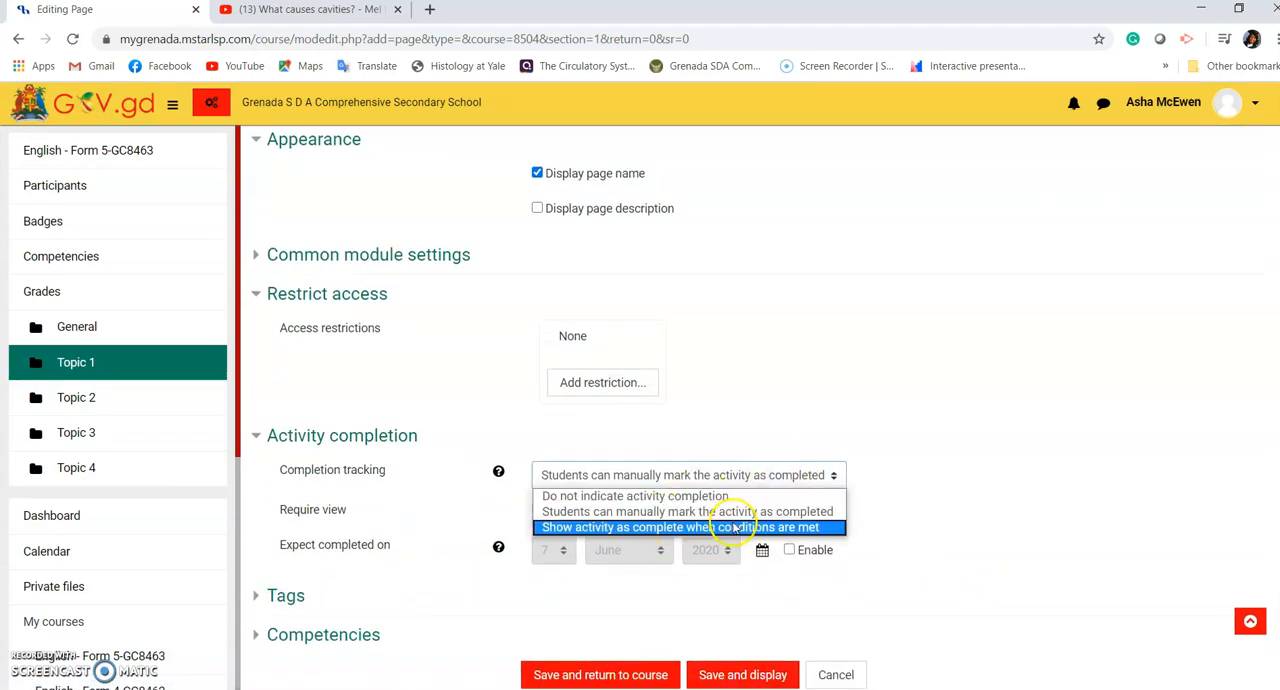
click(718, 527)
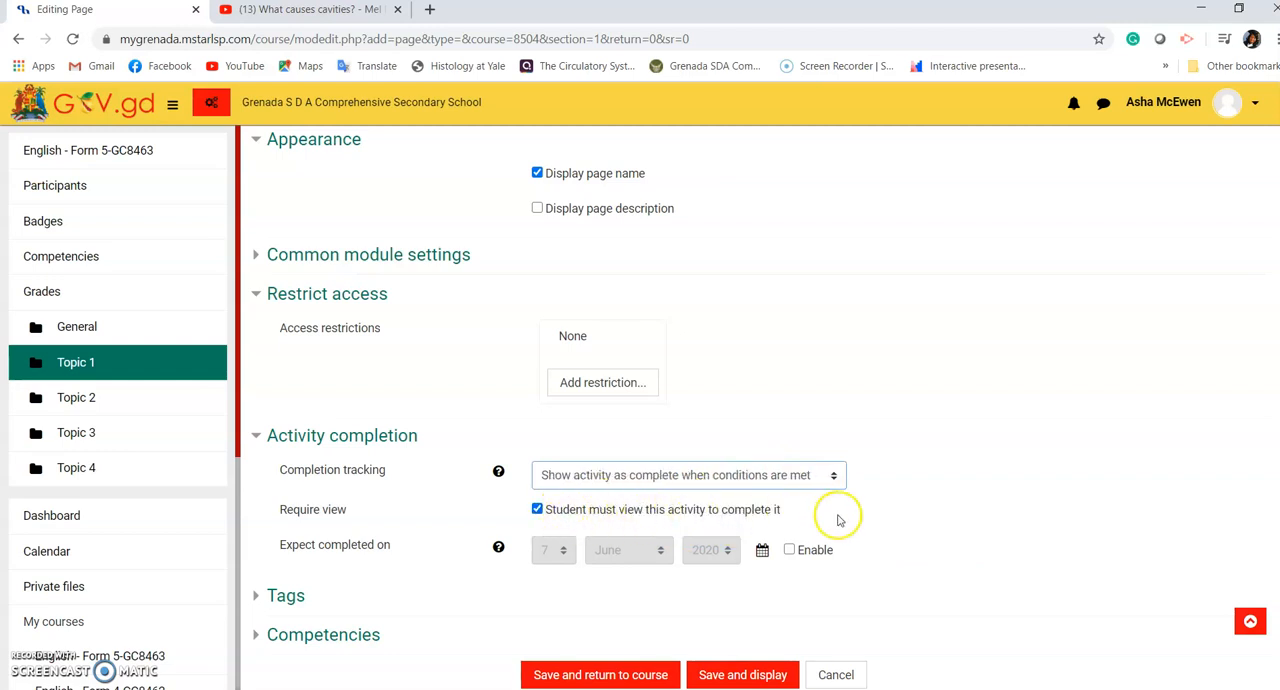
Step: Save and display the page, and check the embedded video on it
scroll(836, 517, down, 1)
scroll(838, 519, down, 1)
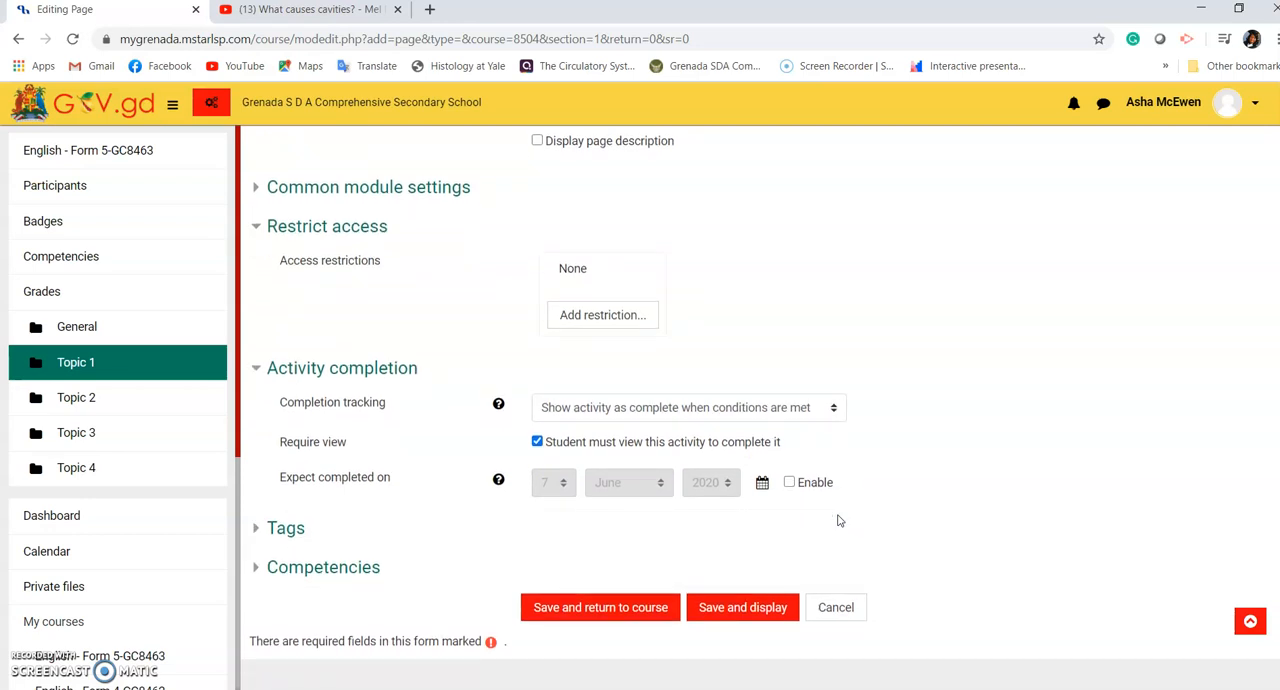
click(748, 607)
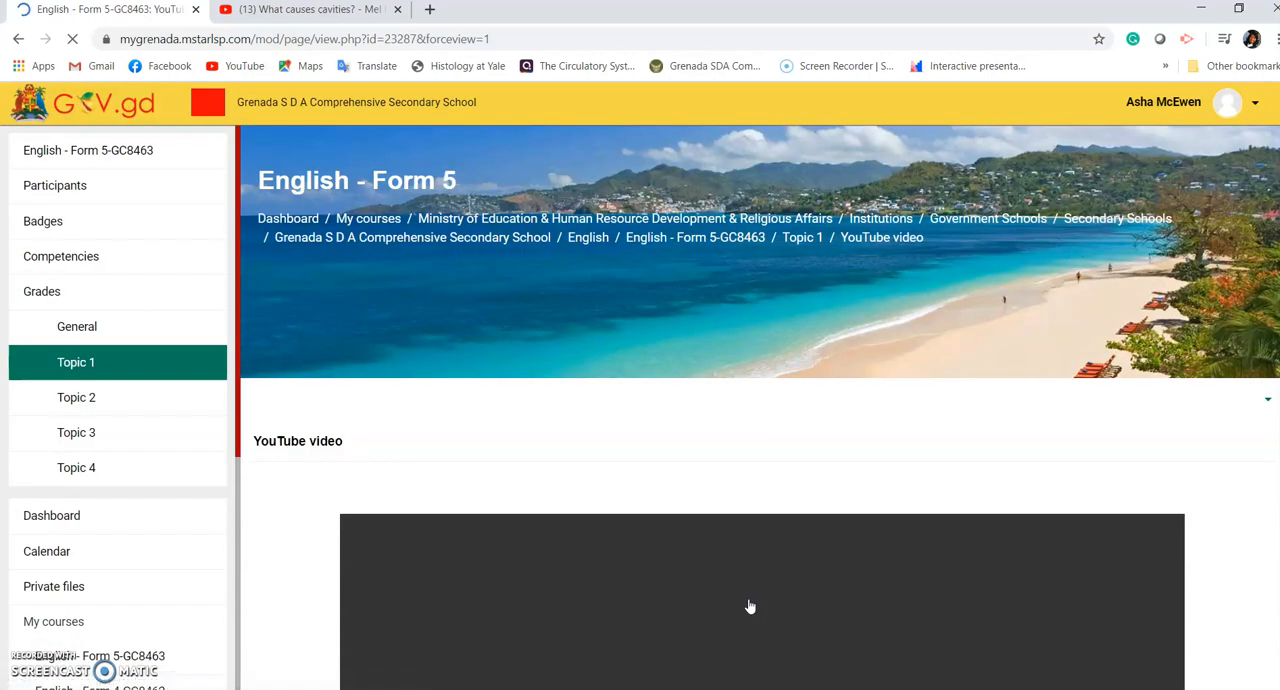
scroll(1115, 492, down, 1)
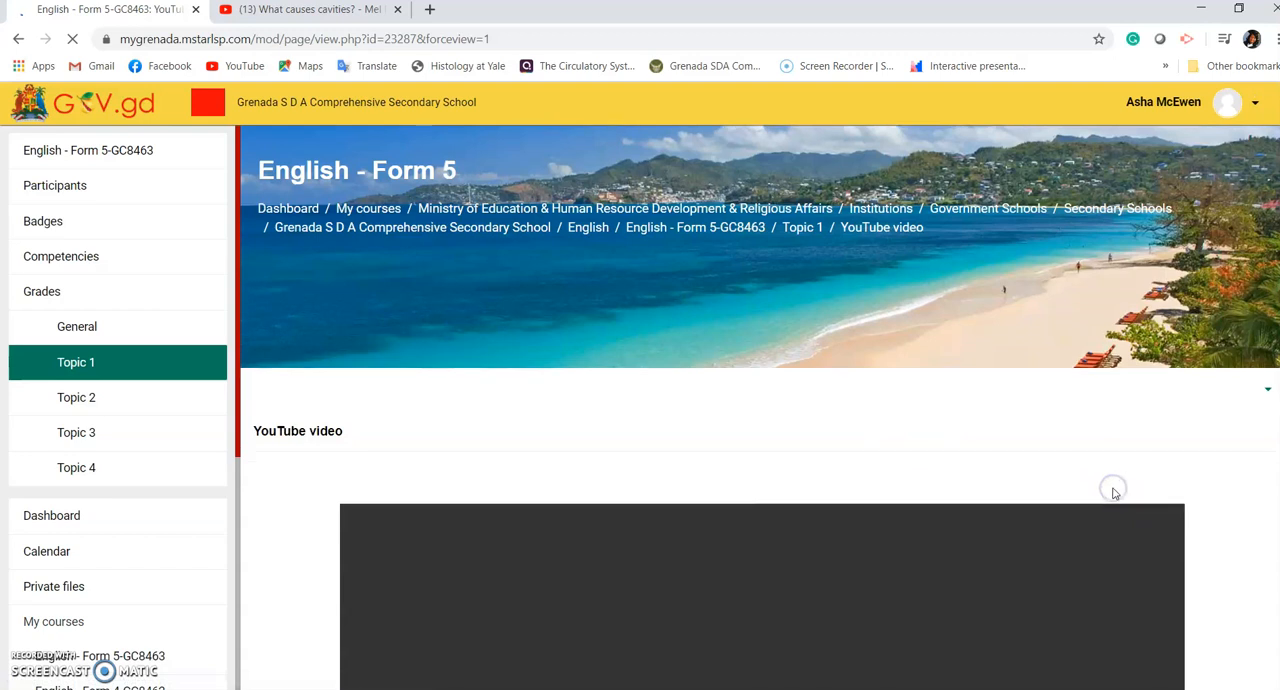
scroll(1115, 492, down, 3)
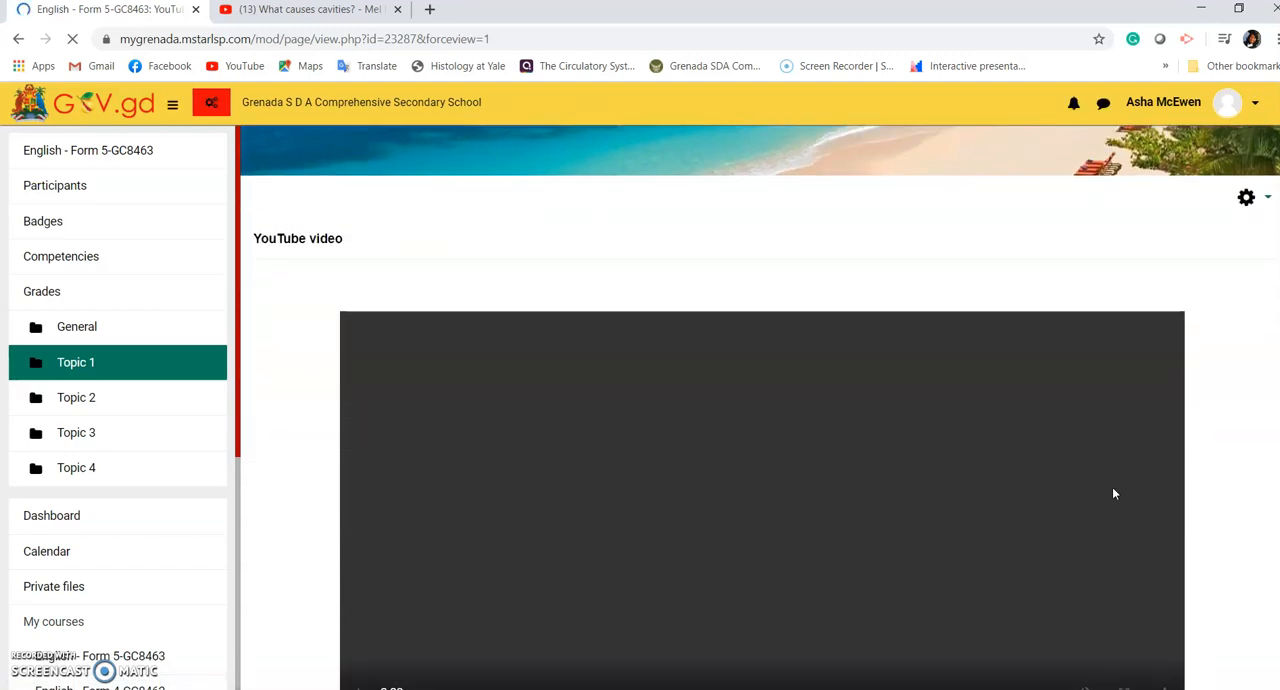
scroll(1113, 492, down, 4)
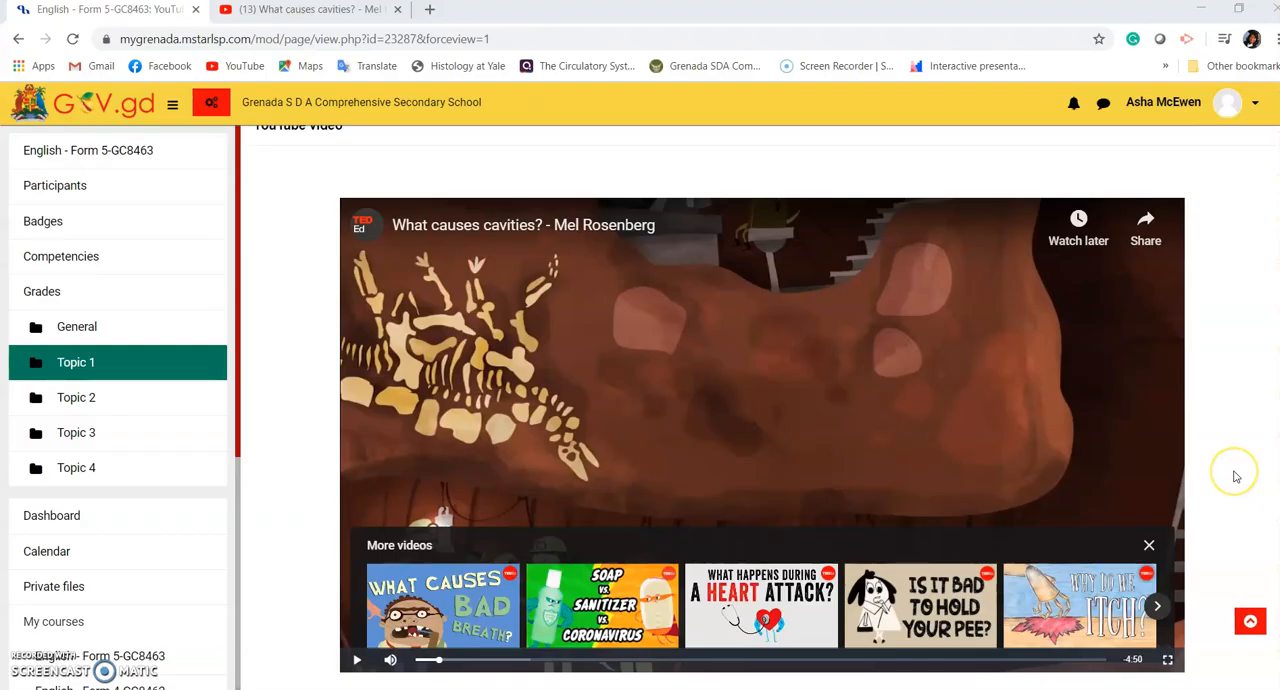
click(1234, 474)
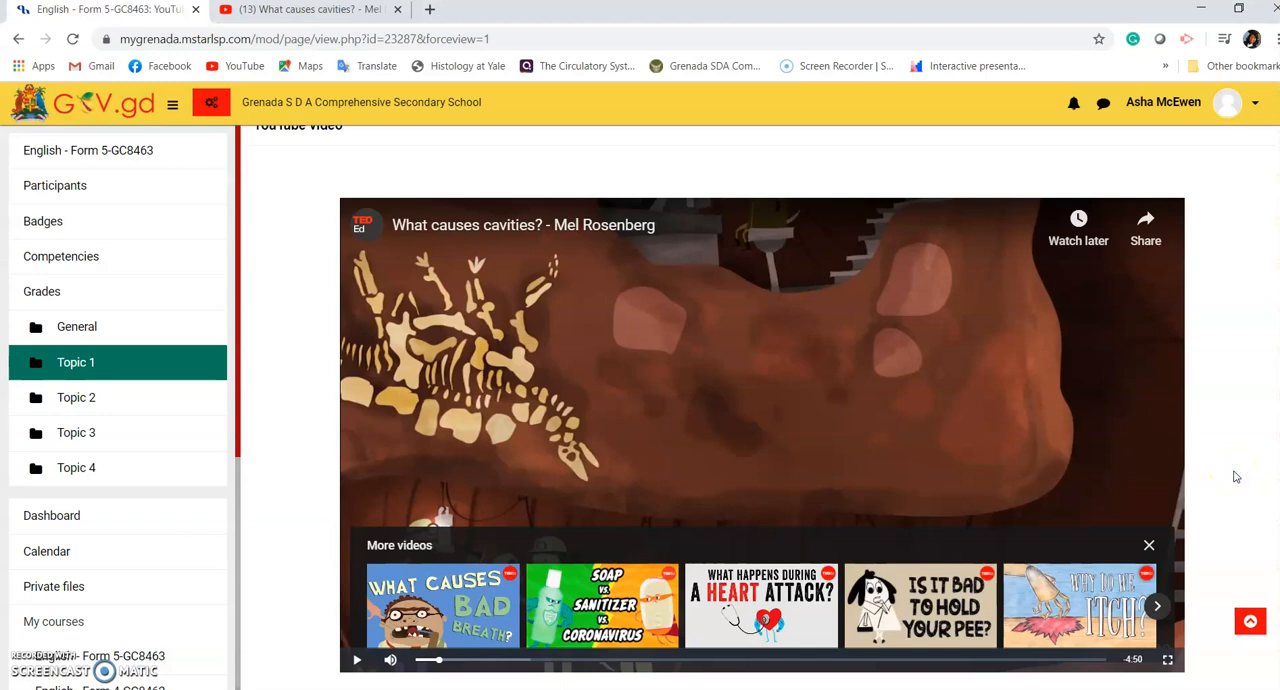